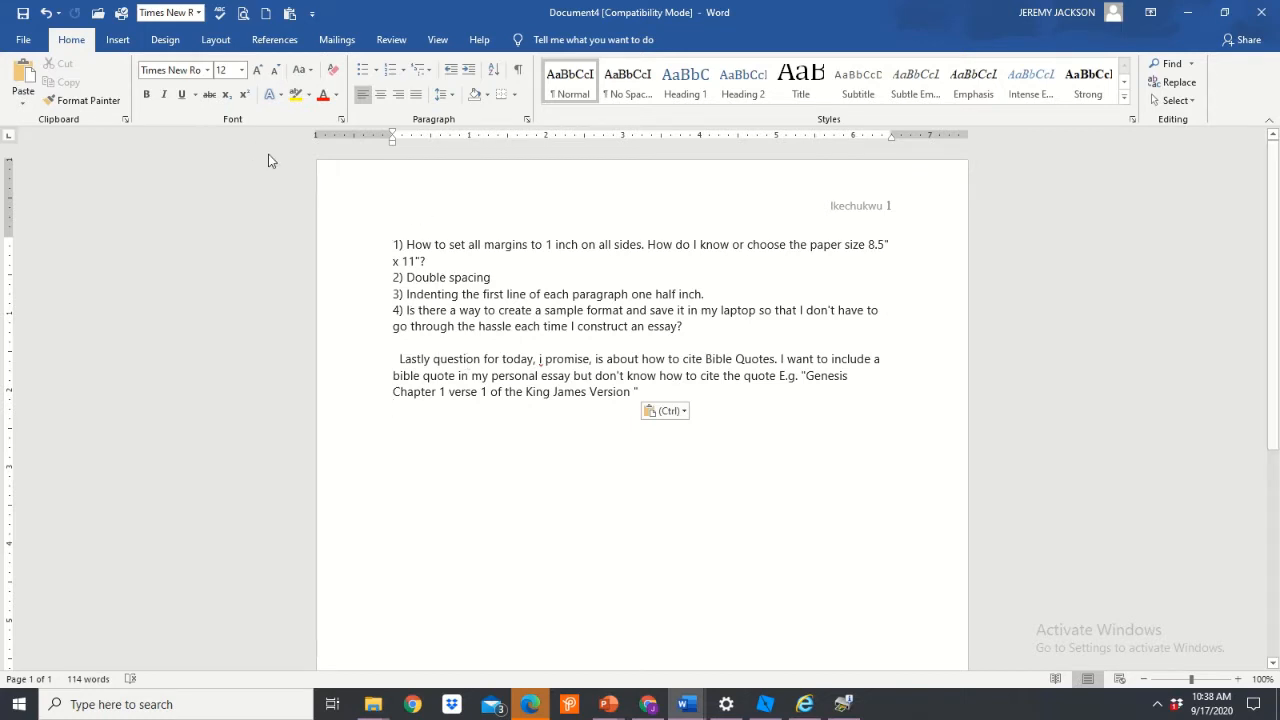
Step: Try double line spacing on the first numbered question's paragraph, and undo that spacing change
{"action": "right_click", "coordinate": [487, 240]}
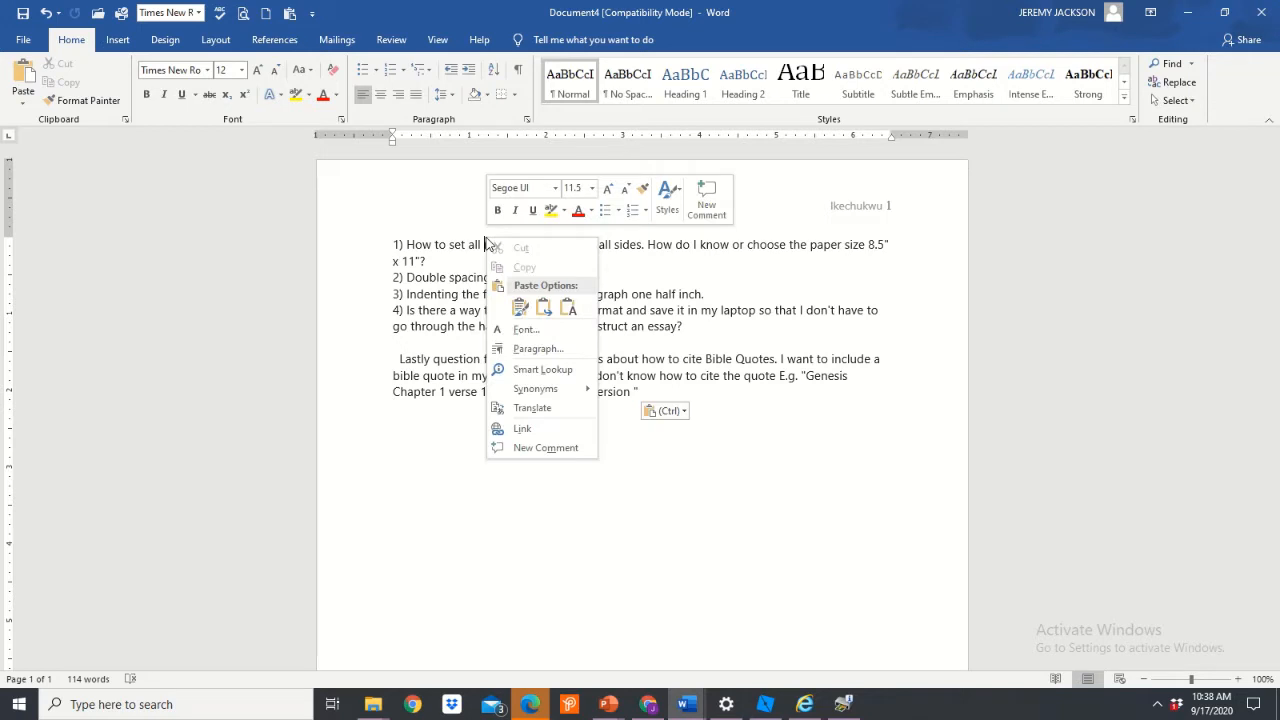
{"action": "left_click", "coordinate": [545, 350]}
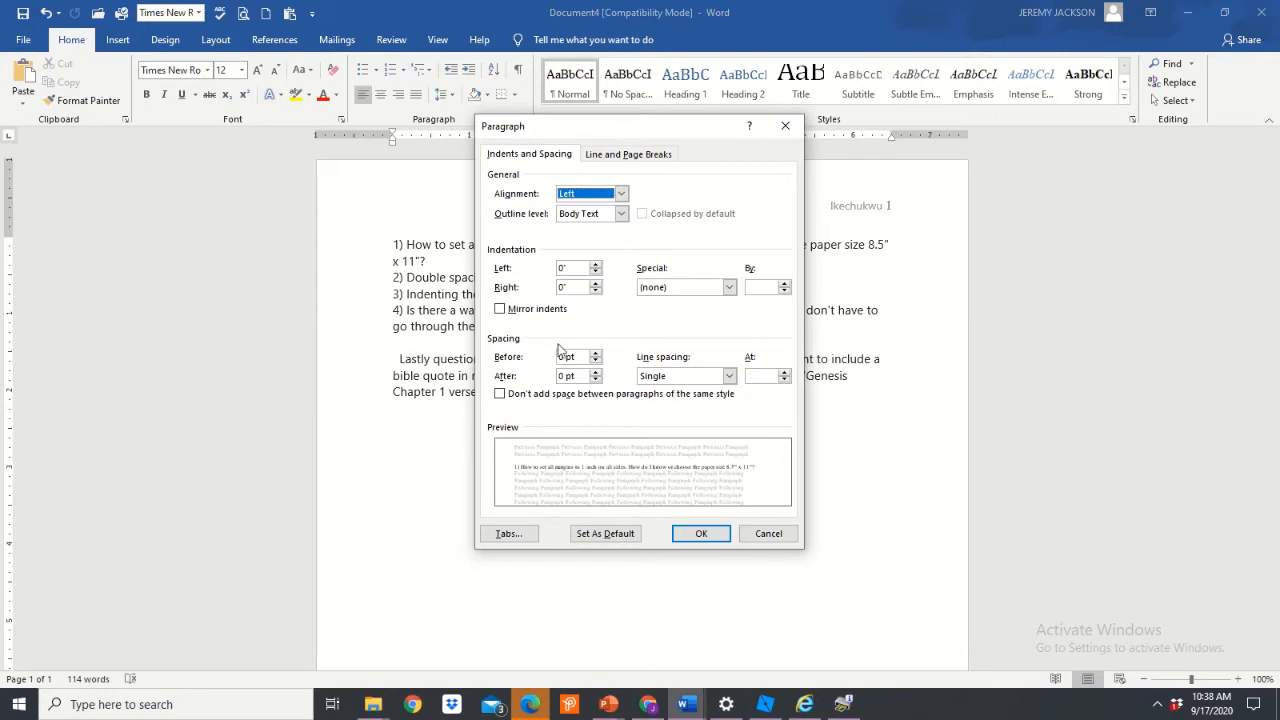
{"action": "left_click", "coordinate": [729, 287]}
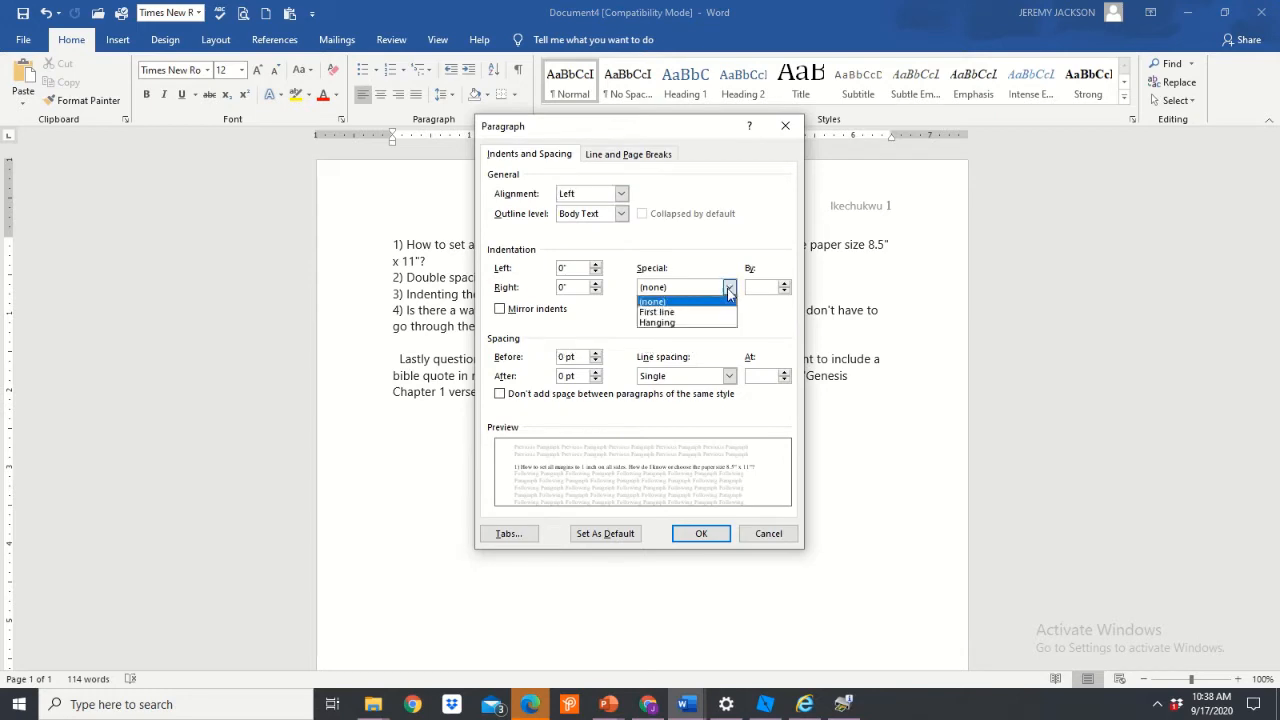
{"action": "left_click", "coordinate": [720, 290]}
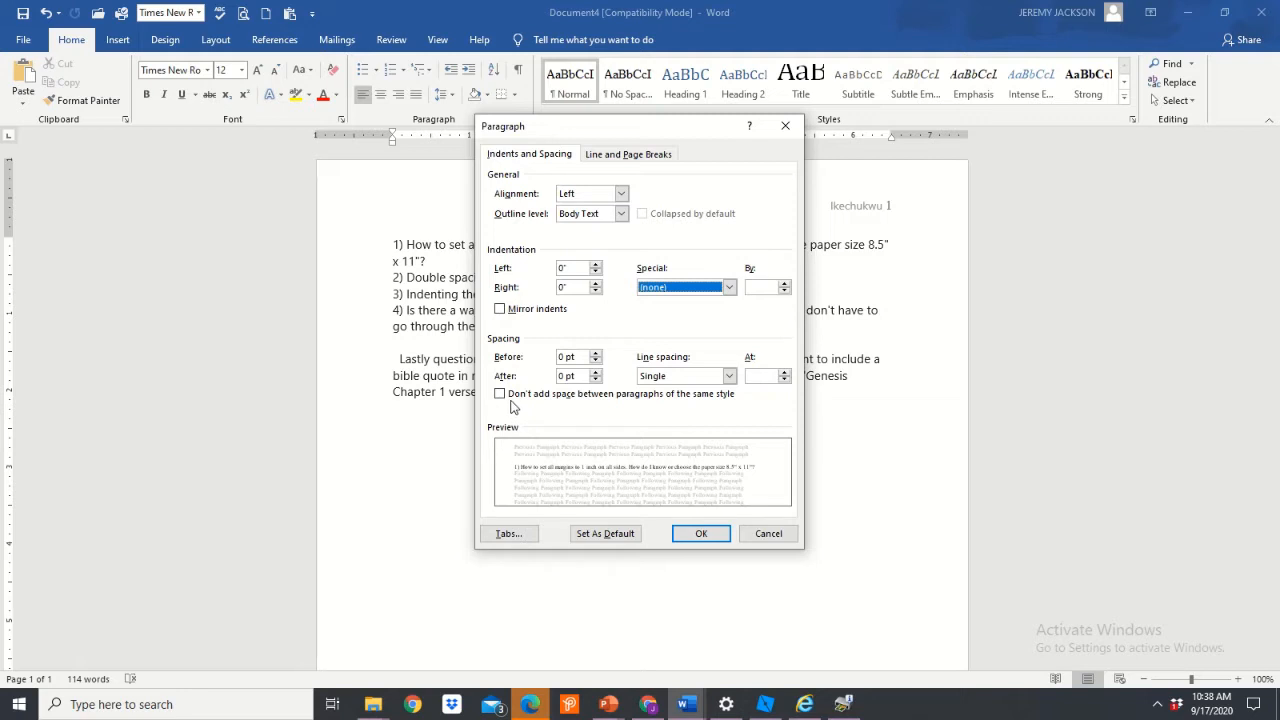
{"action": "left_click", "coordinate": [731, 376]}
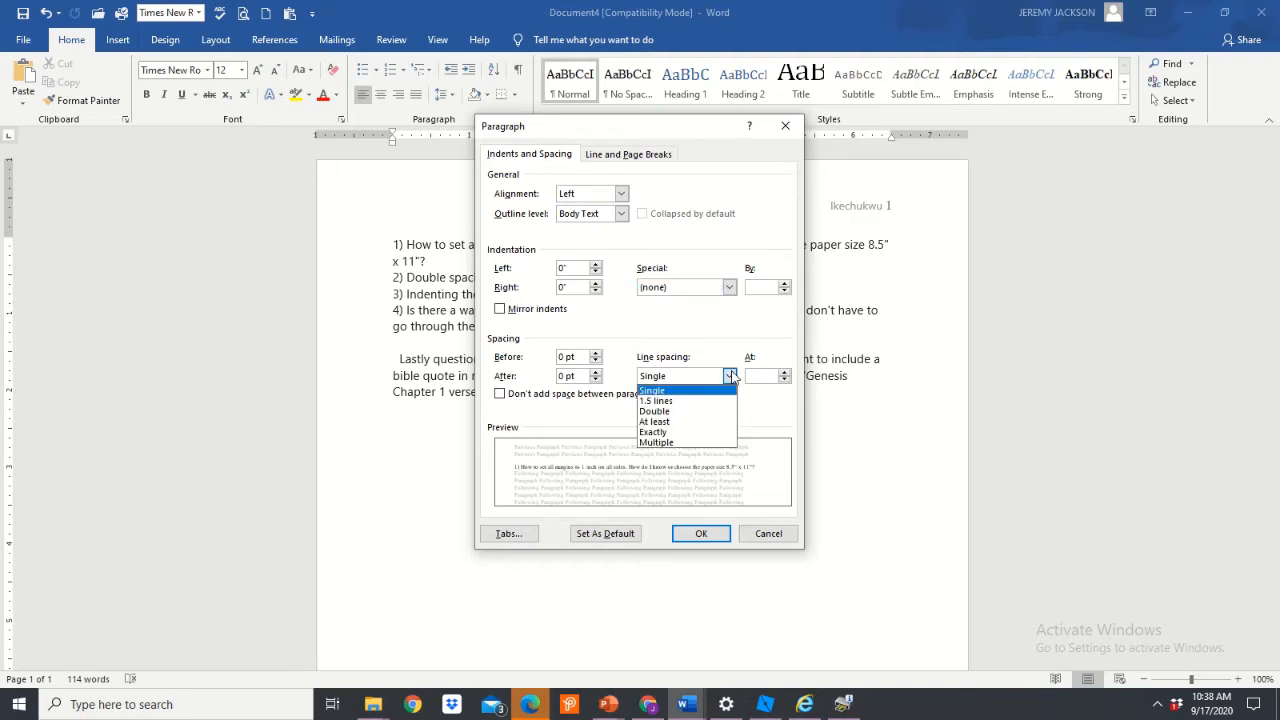
{"action": "left_click", "coordinate": [675, 411]}
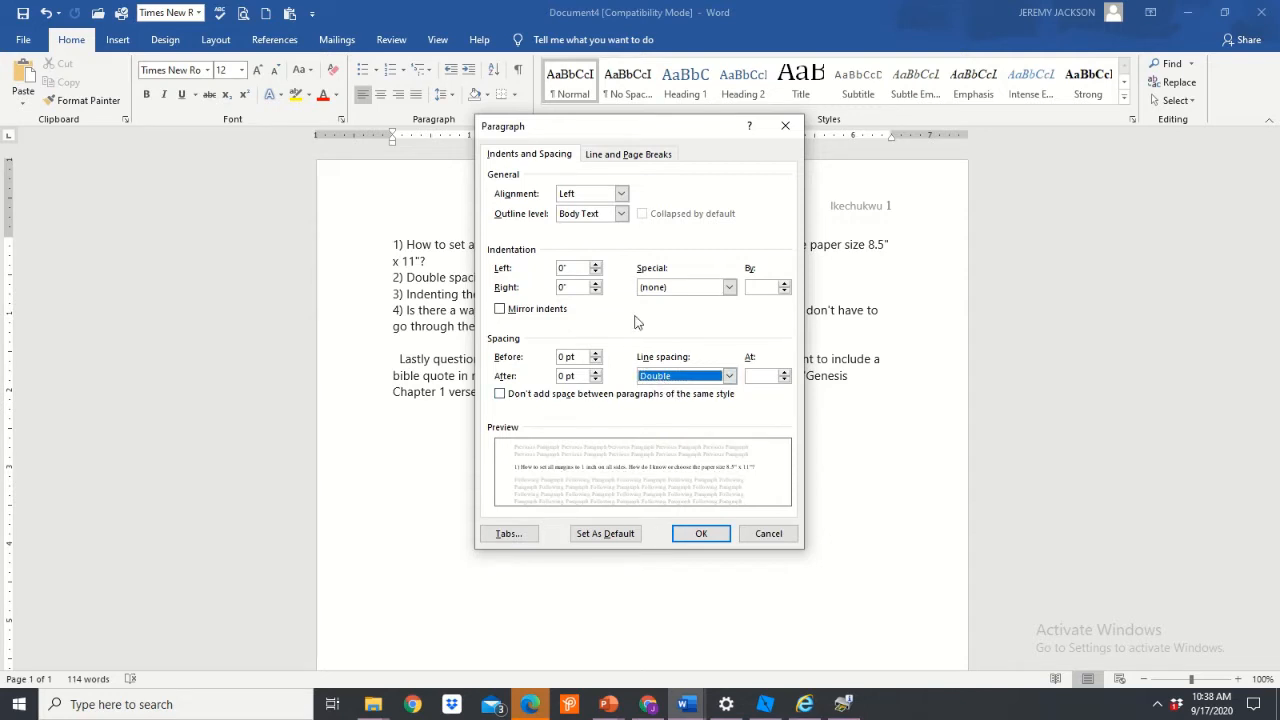
{"action": "left_click", "coordinate": [615, 157]}
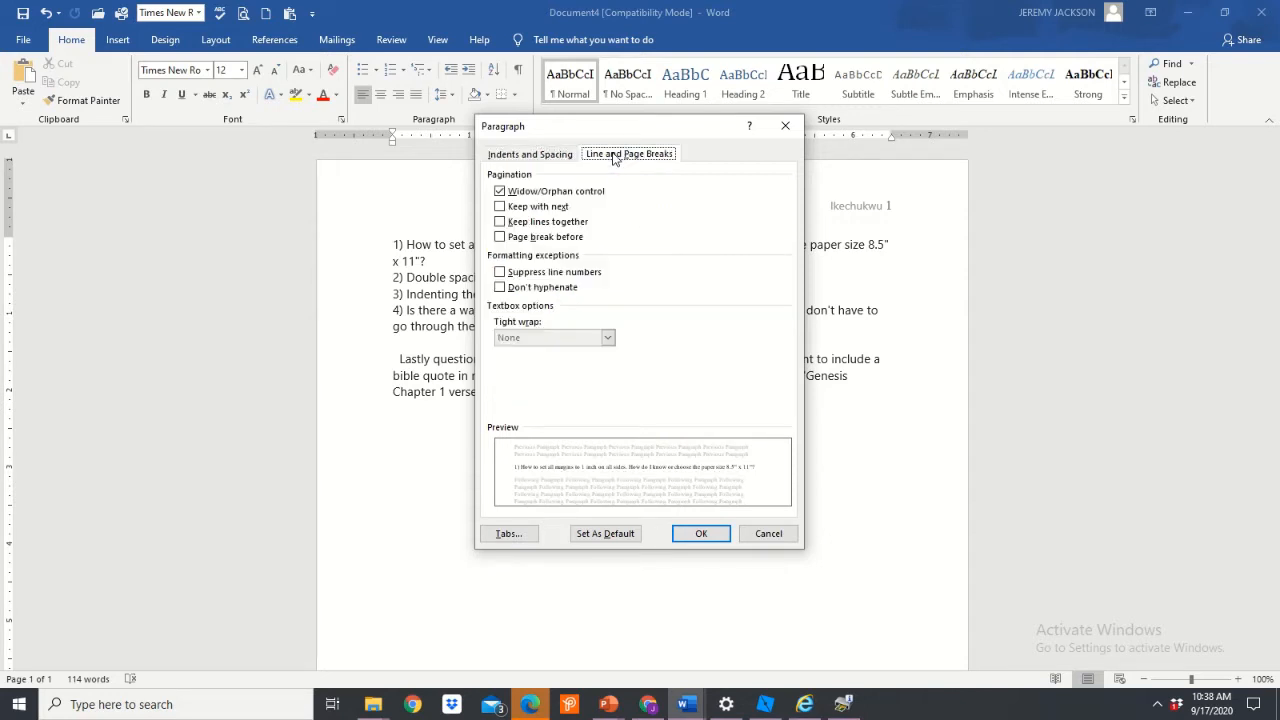
{"action": "left_click", "coordinate": [525, 154]}
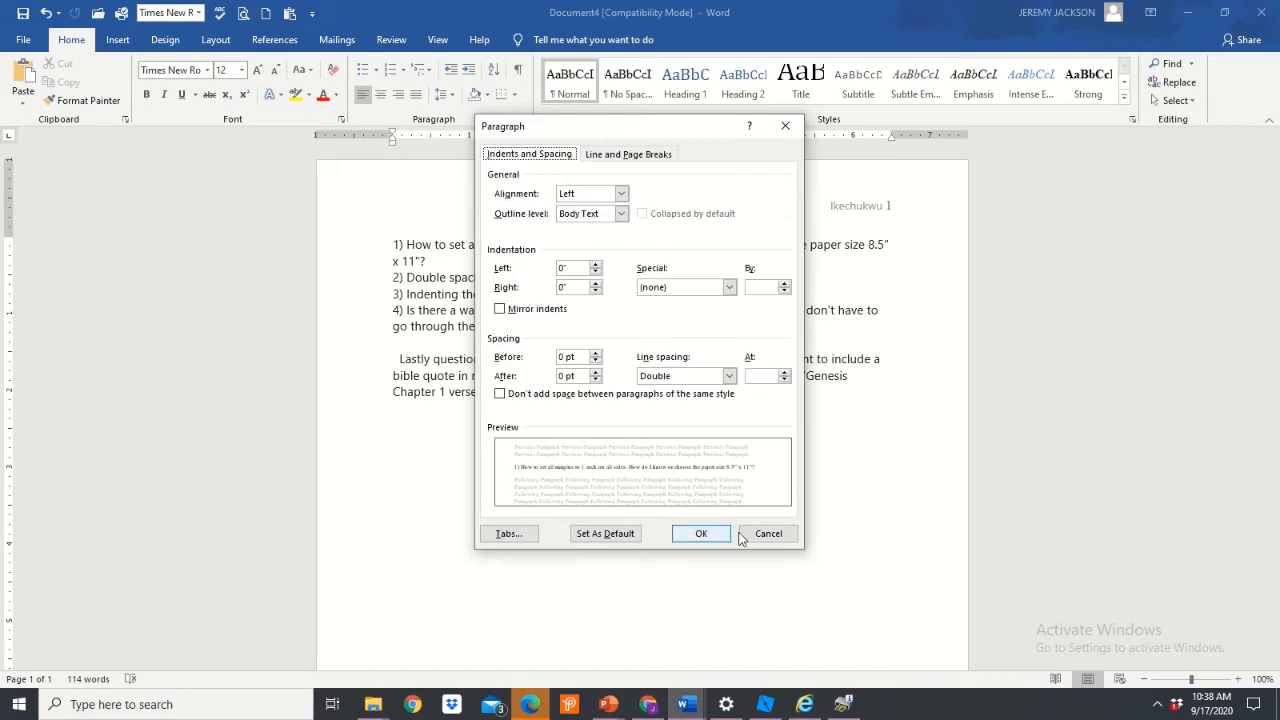
{"action": "left_click", "coordinate": [722, 538]}
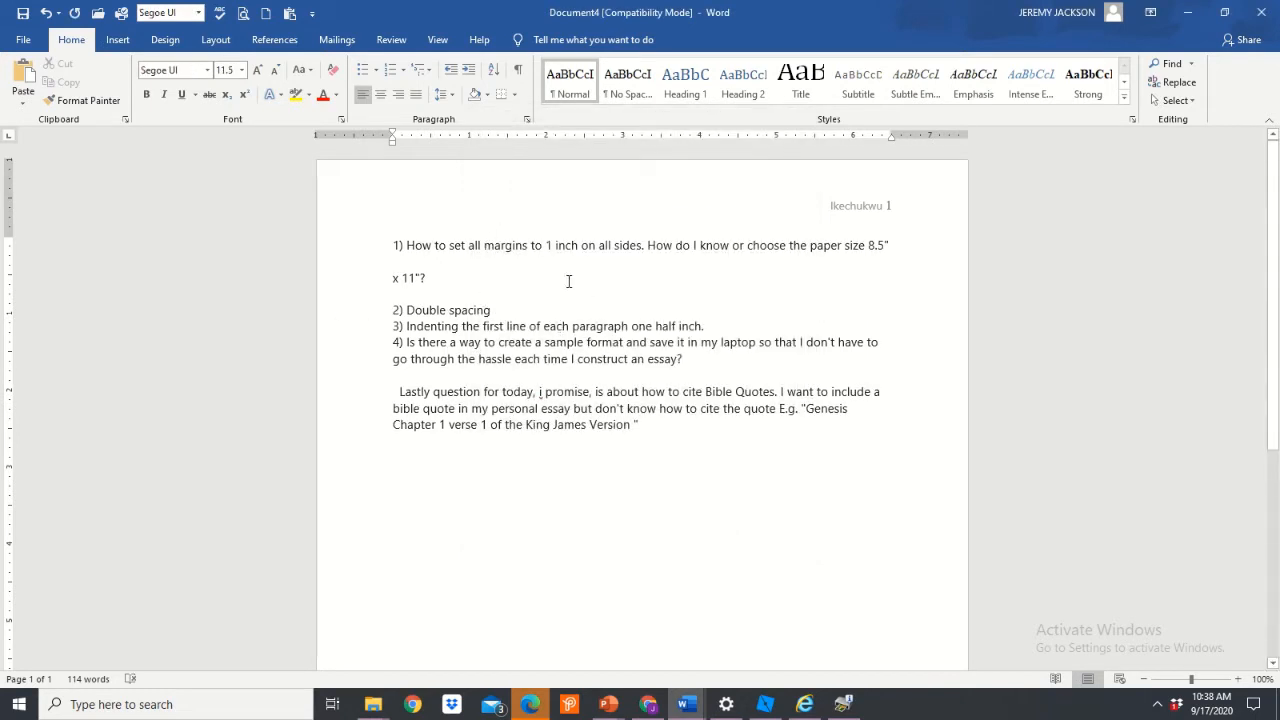
{"action": "key", "text": "ctrl+z"}
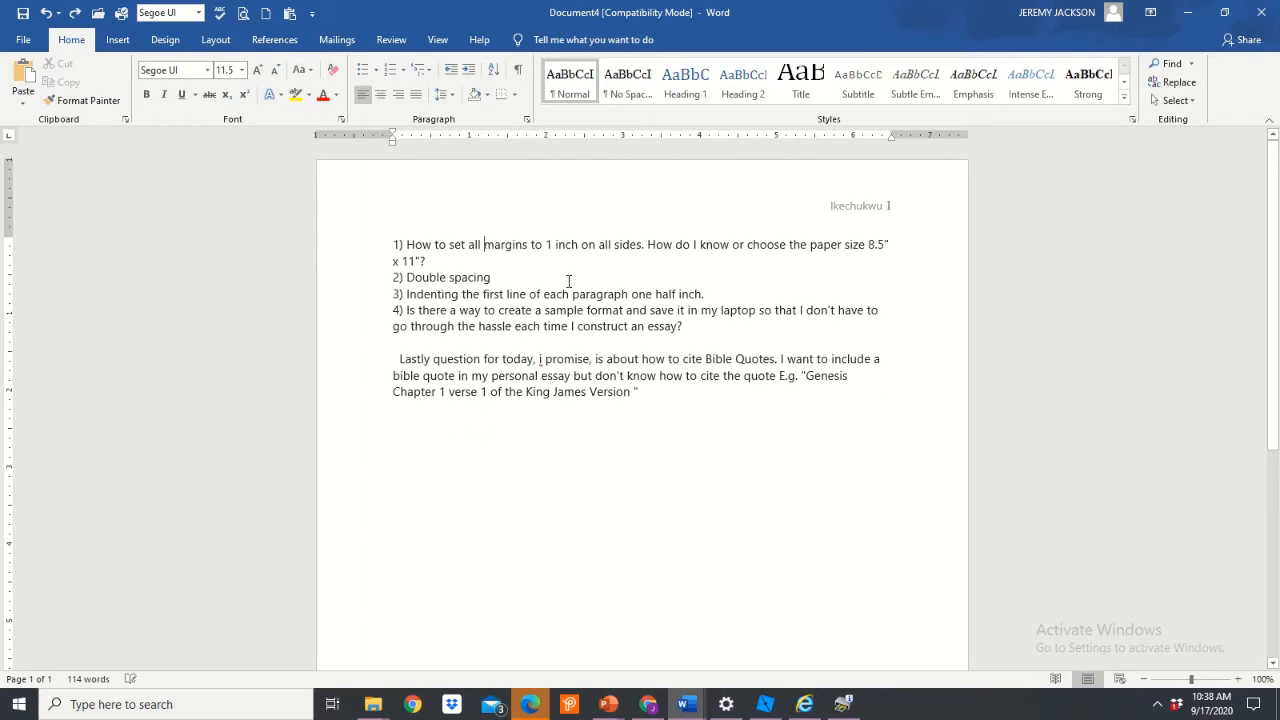
Step: Apply double line spacing to all of the document's body text
{"action": "key", "text": "ctrl+a"}
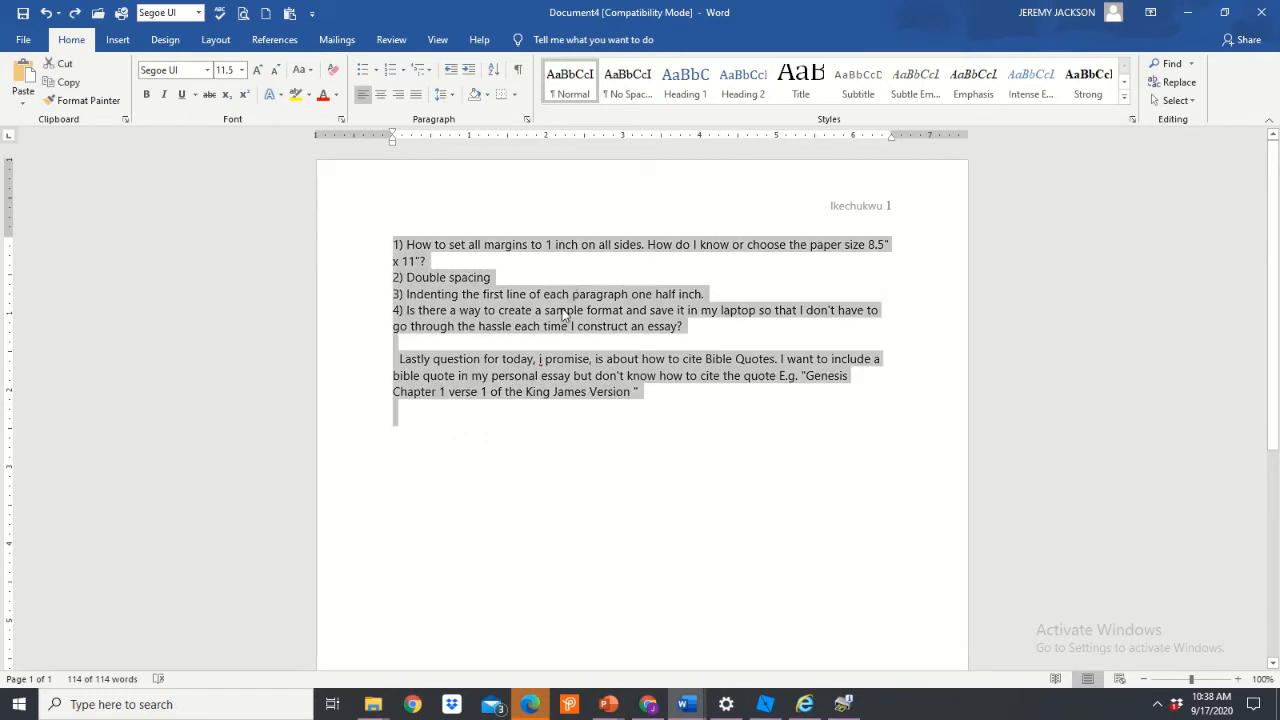
{"action": "right_click", "coordinate": [565, 310]}
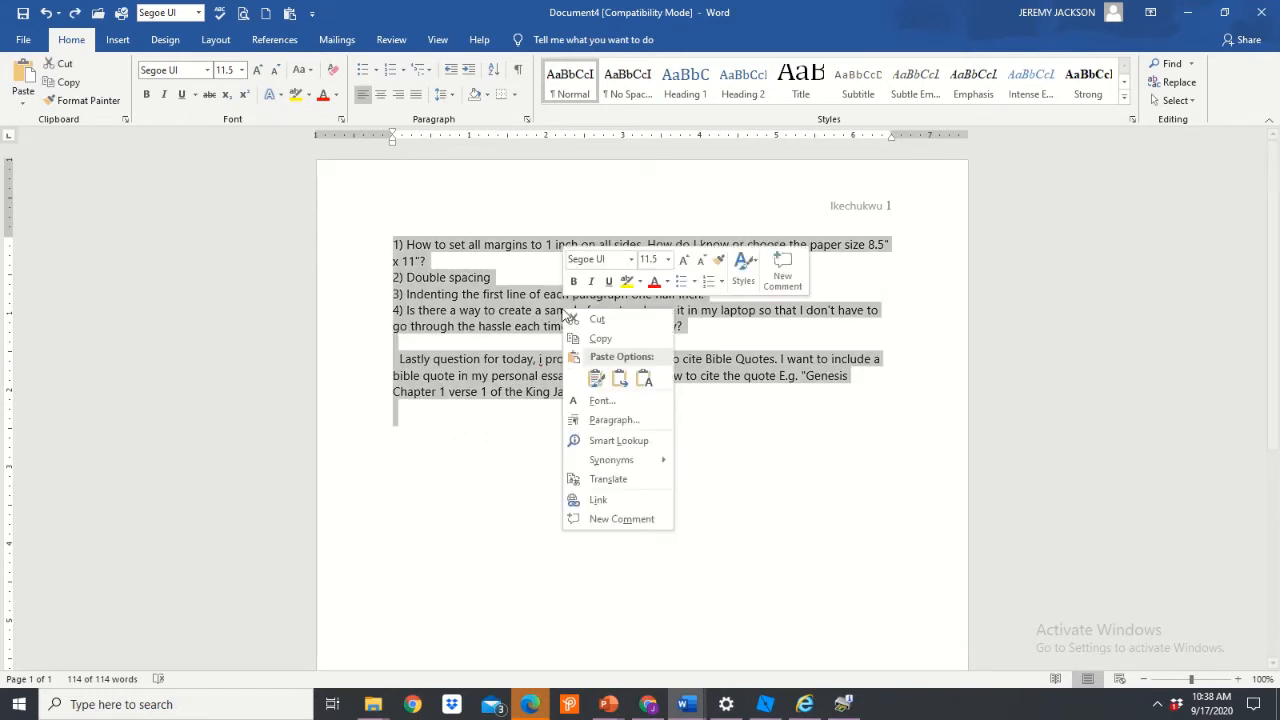
{"action": "left_click", "coordinate": [609, 421]}
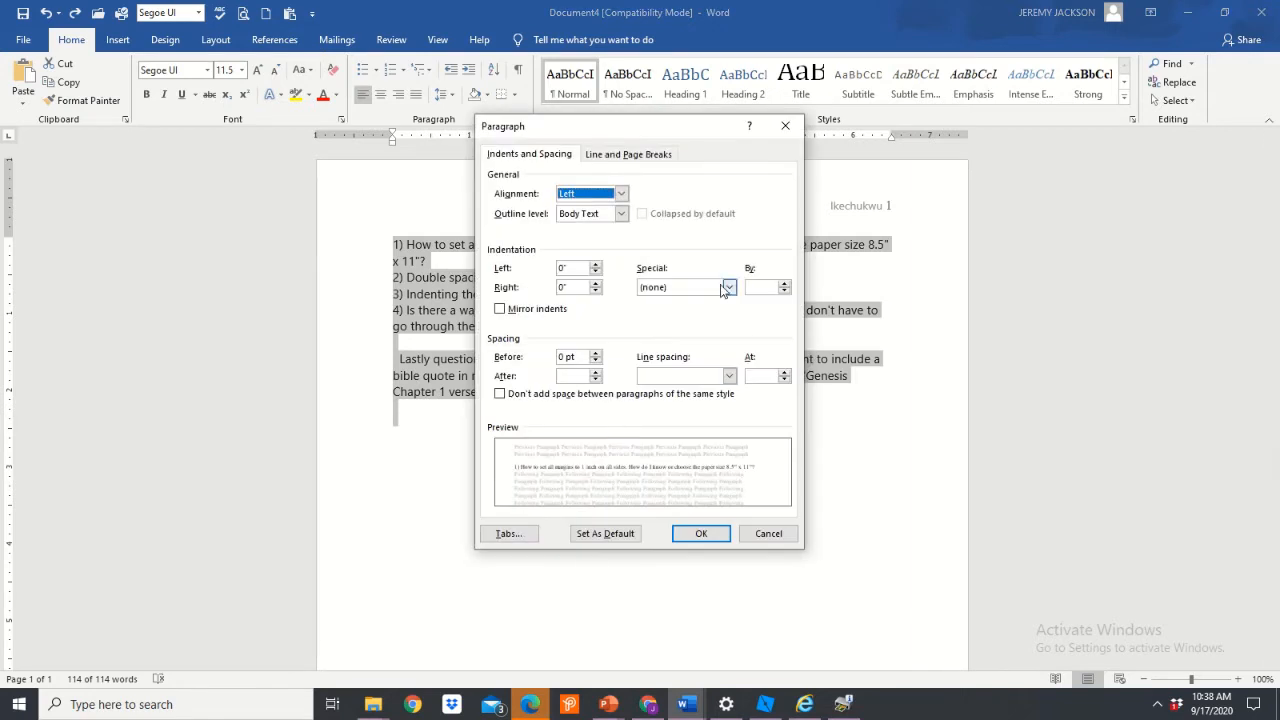
{"action": "left_click", "coordinate": [729, 376]}
{"action": "left_click", "coordinate": [700, 416]}
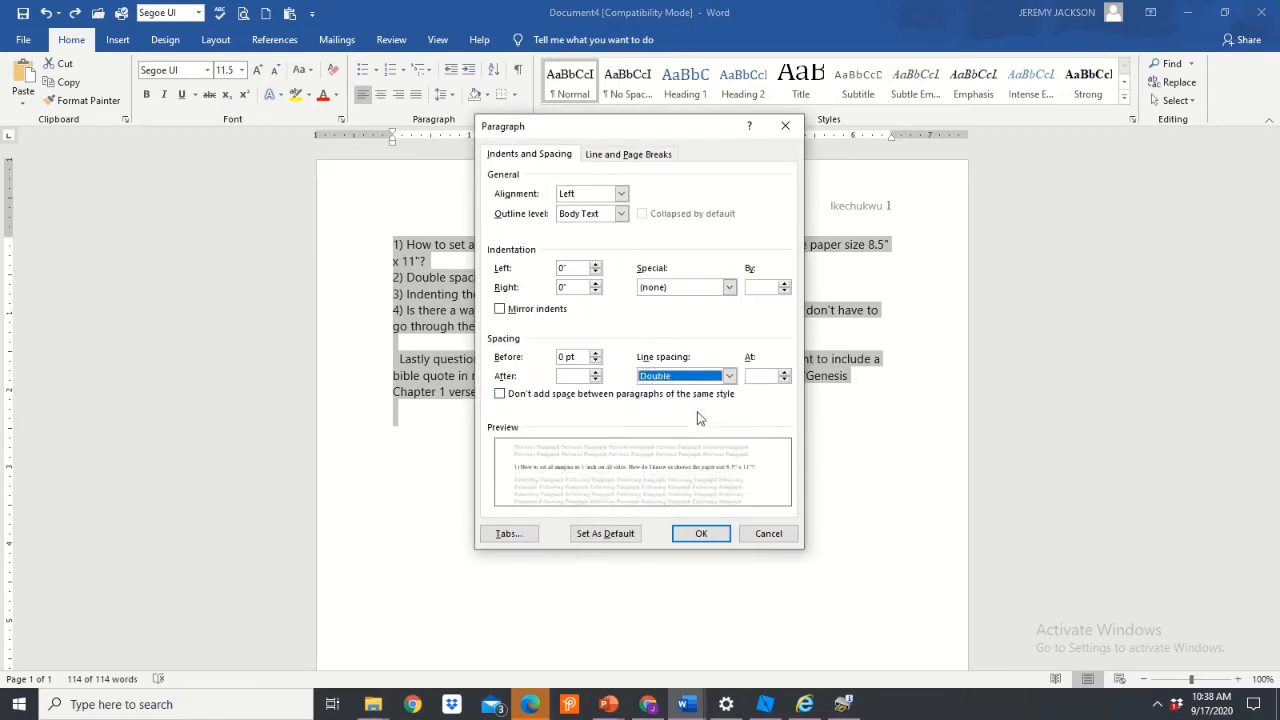
{"action": "left_click", "coordinate": [696, 536]}
{"action": "left_click", "coordinate": [764, 310]}
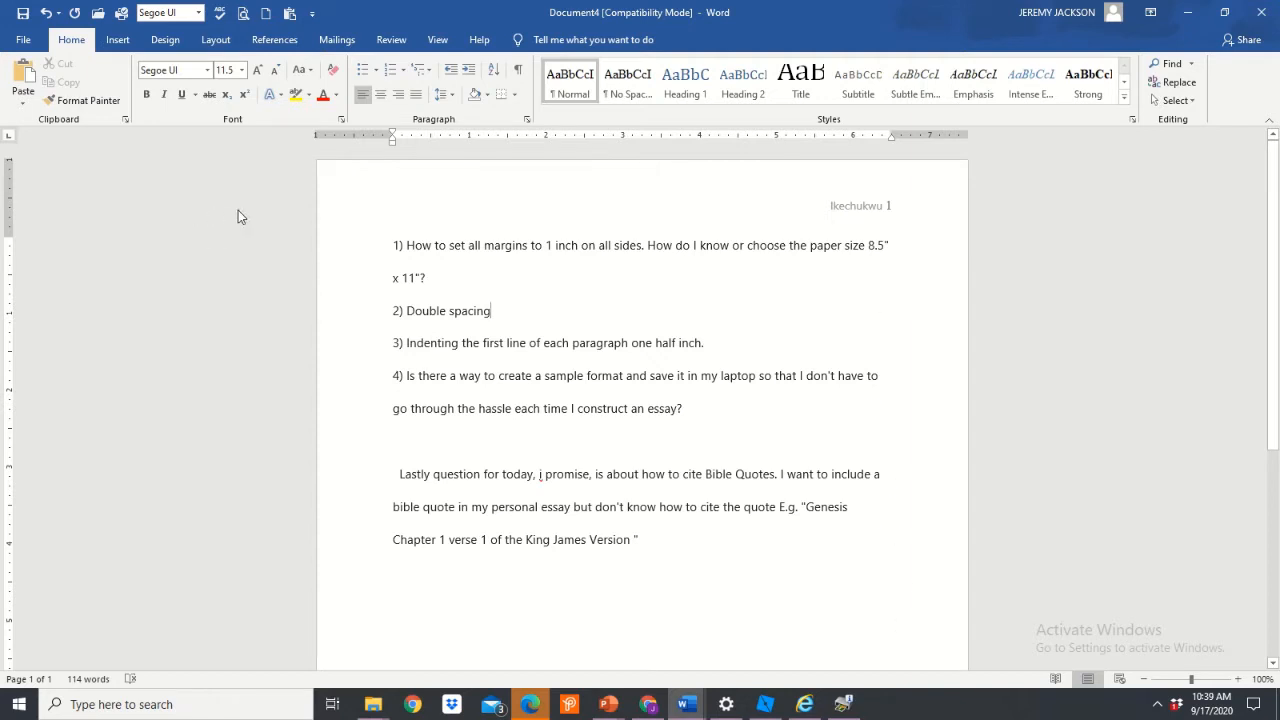
Step: Set all body text to the Times New Roman font at size 12
{"action": "triple_click", "coordinate": [373, 263]}
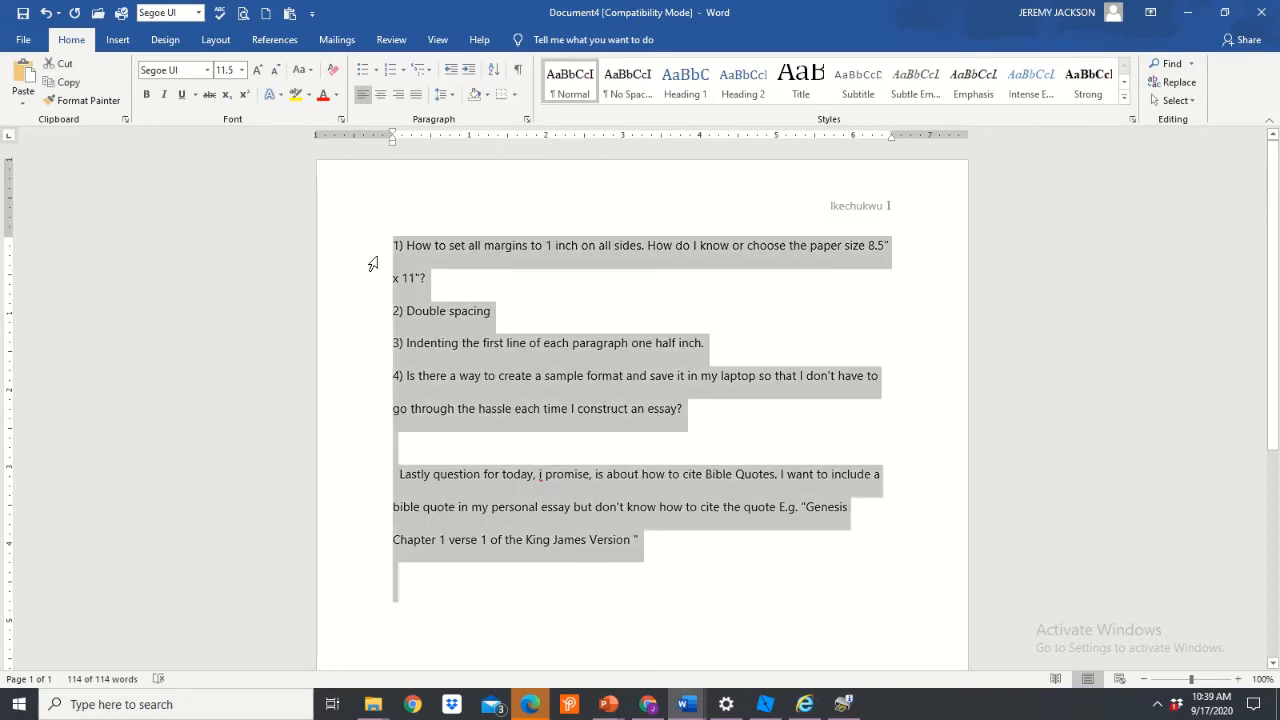
{"action": "left_click", "coordinate": [209, 71]}
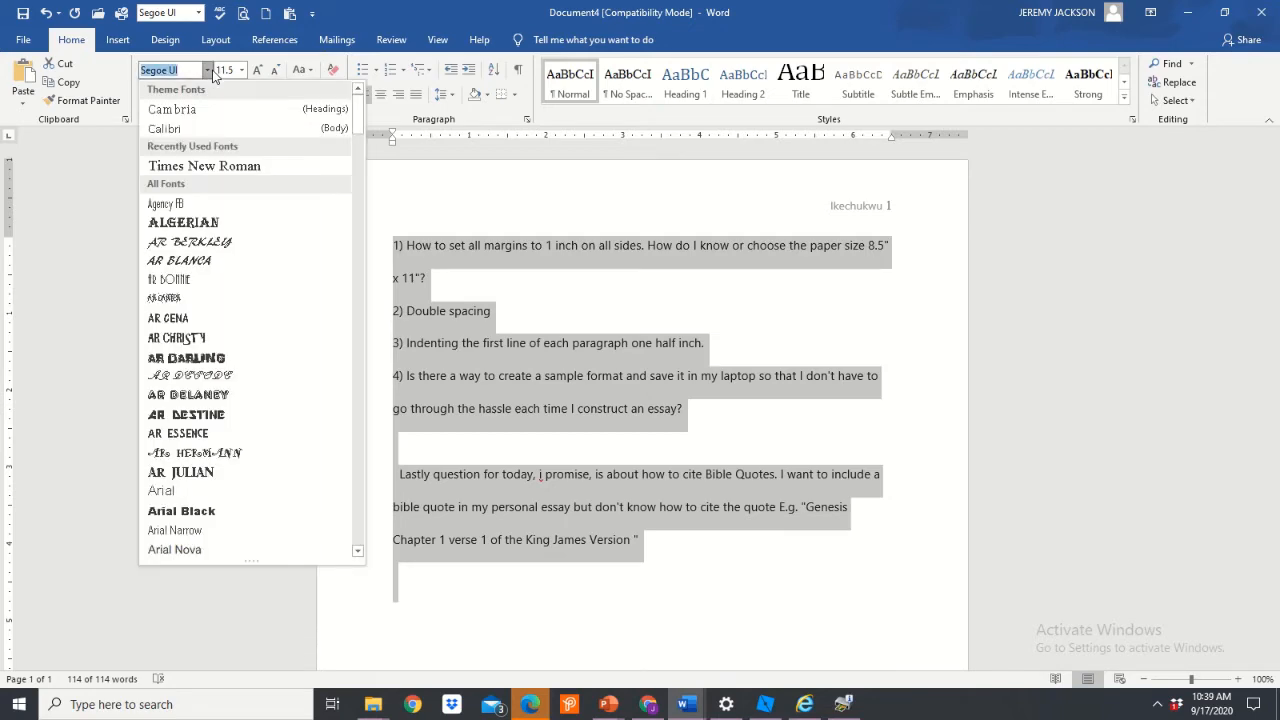
{"action": "left_click", "coordinate": [214, 167]}
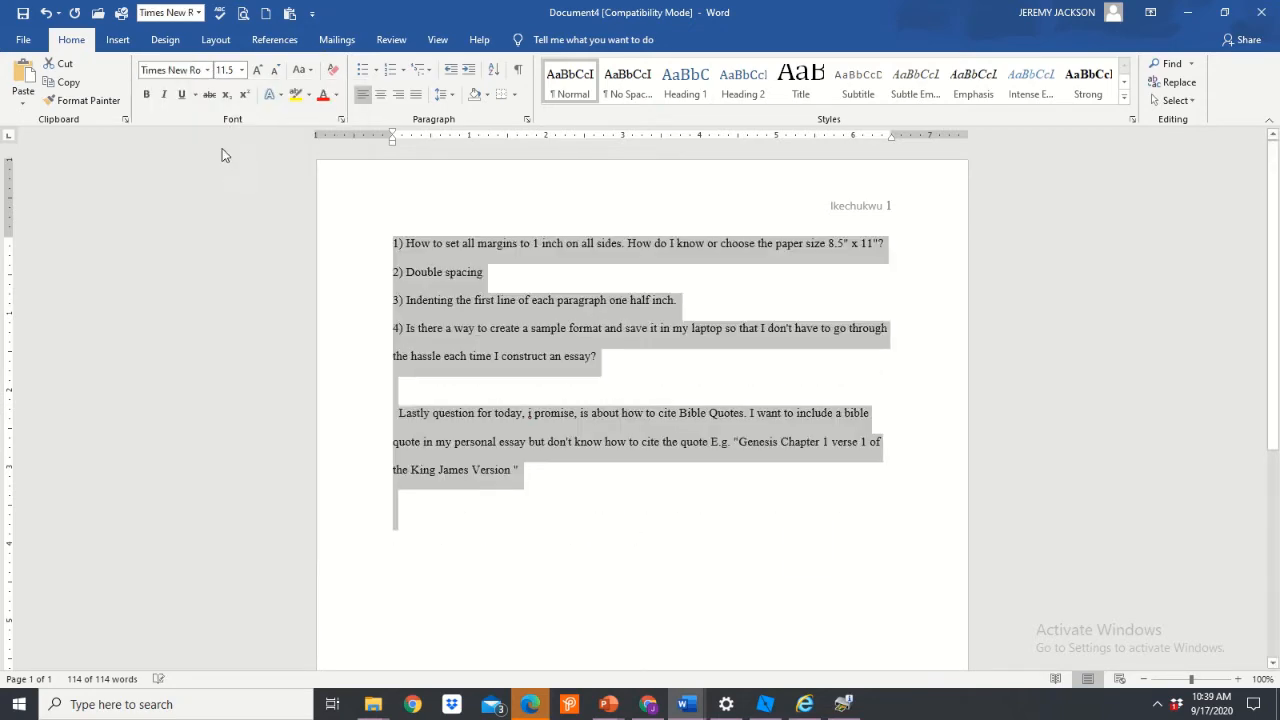
{"action": "left_click", "coordinate": [241, 70]}
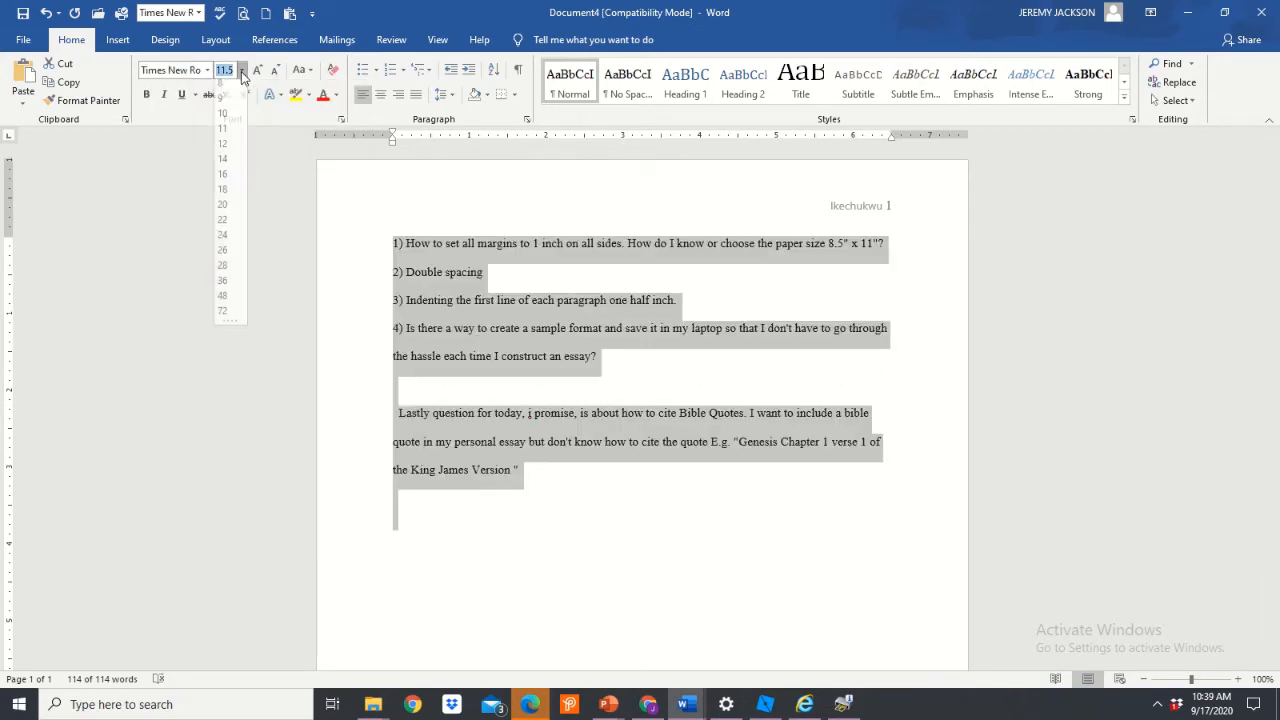
{"action": "left_click", "coordinate": [226, 151]}
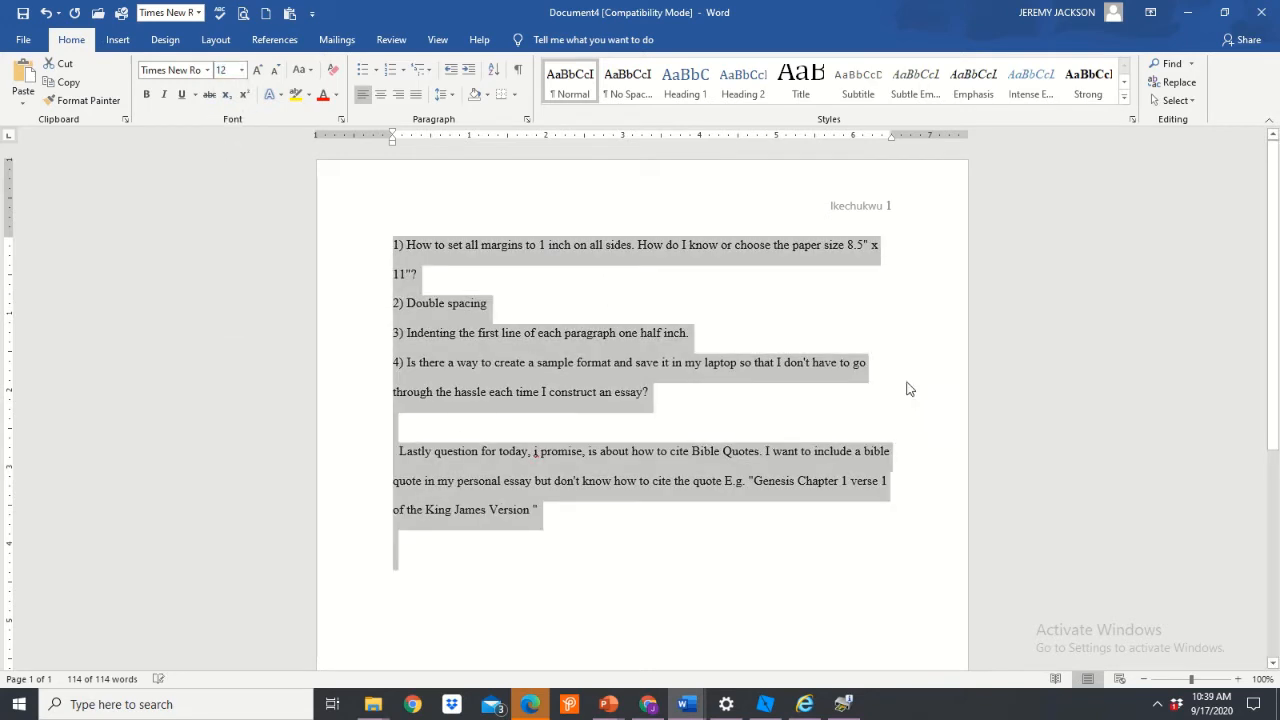
{"action": "left_click", "coordinate": [866, 325]}
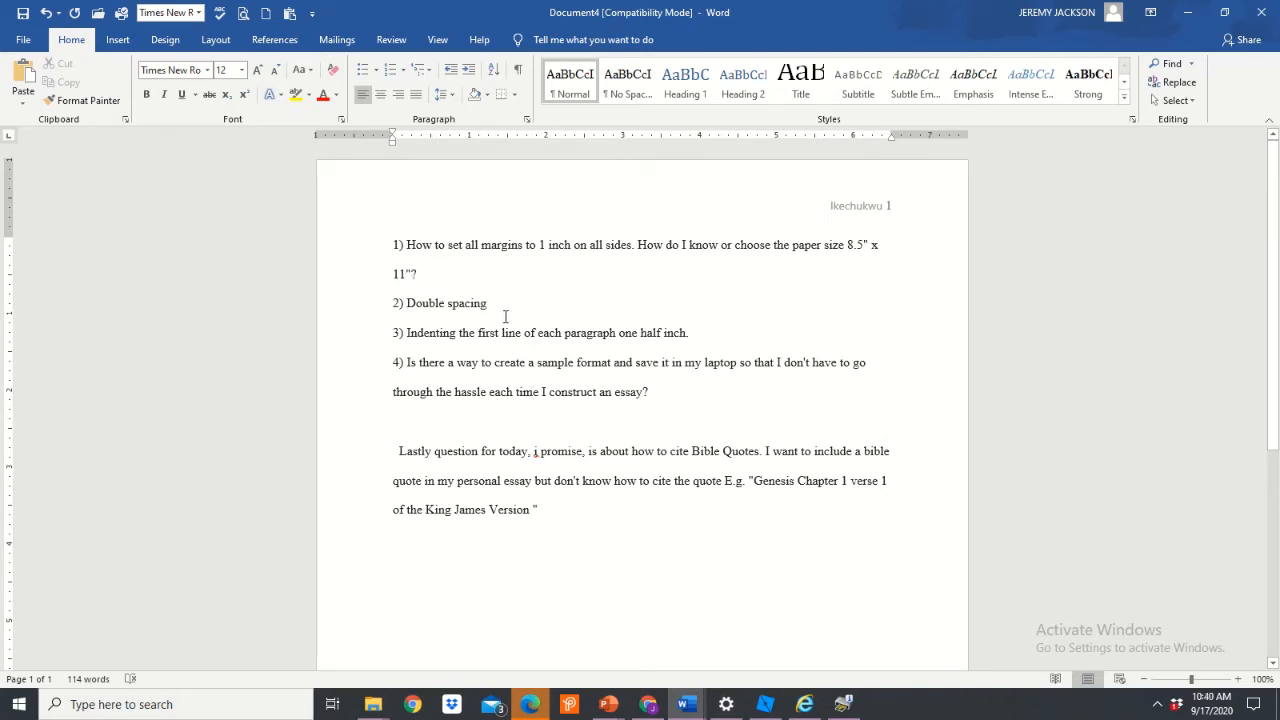
Step: Make the body text's double-spaced paragraph settings the default for all documents based on the Normal template
{"action": "key", "text": "ctrl+a"}
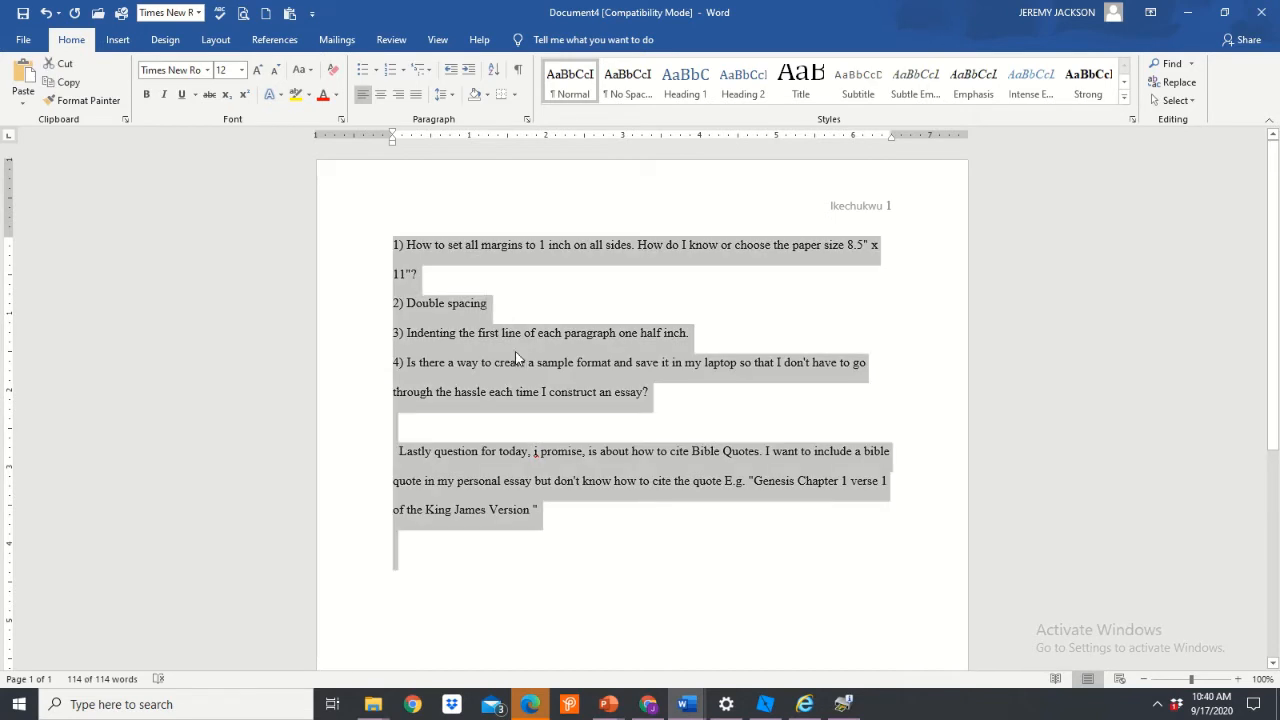
{"action": "right_click", "coordinate": [517, 358]}
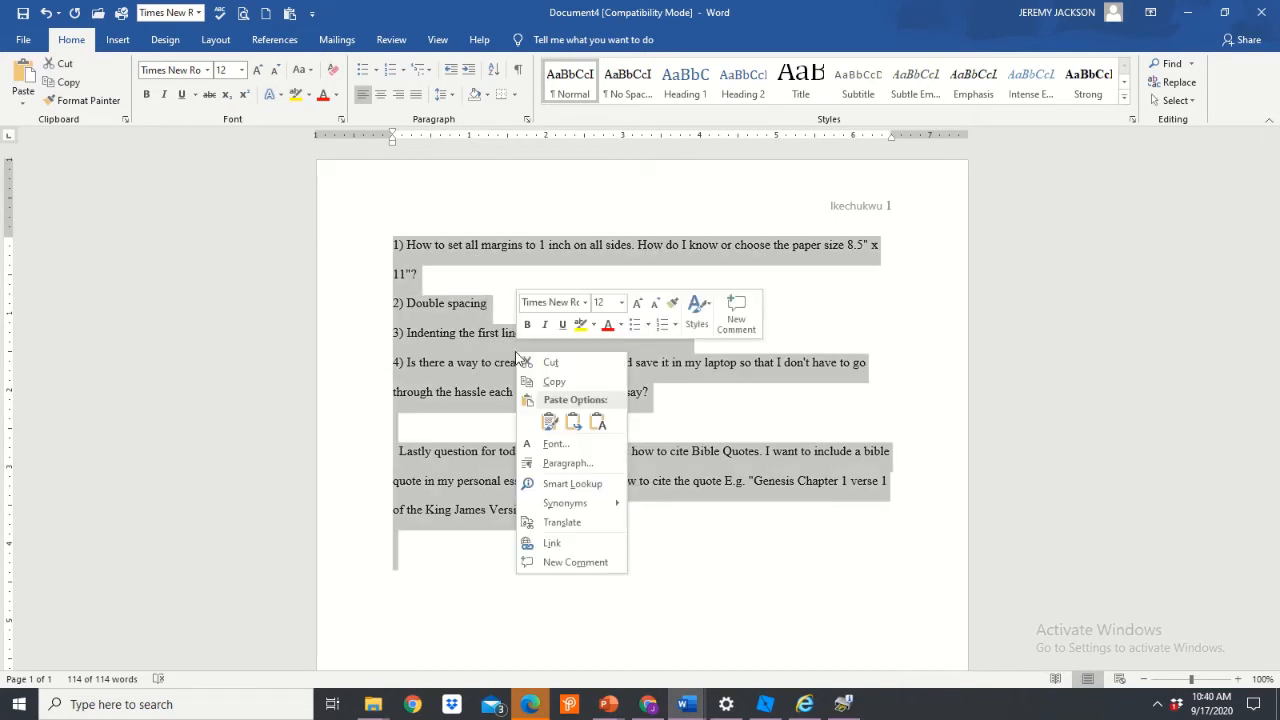
{"action": "left_click", "coordinate": [560, 463]}
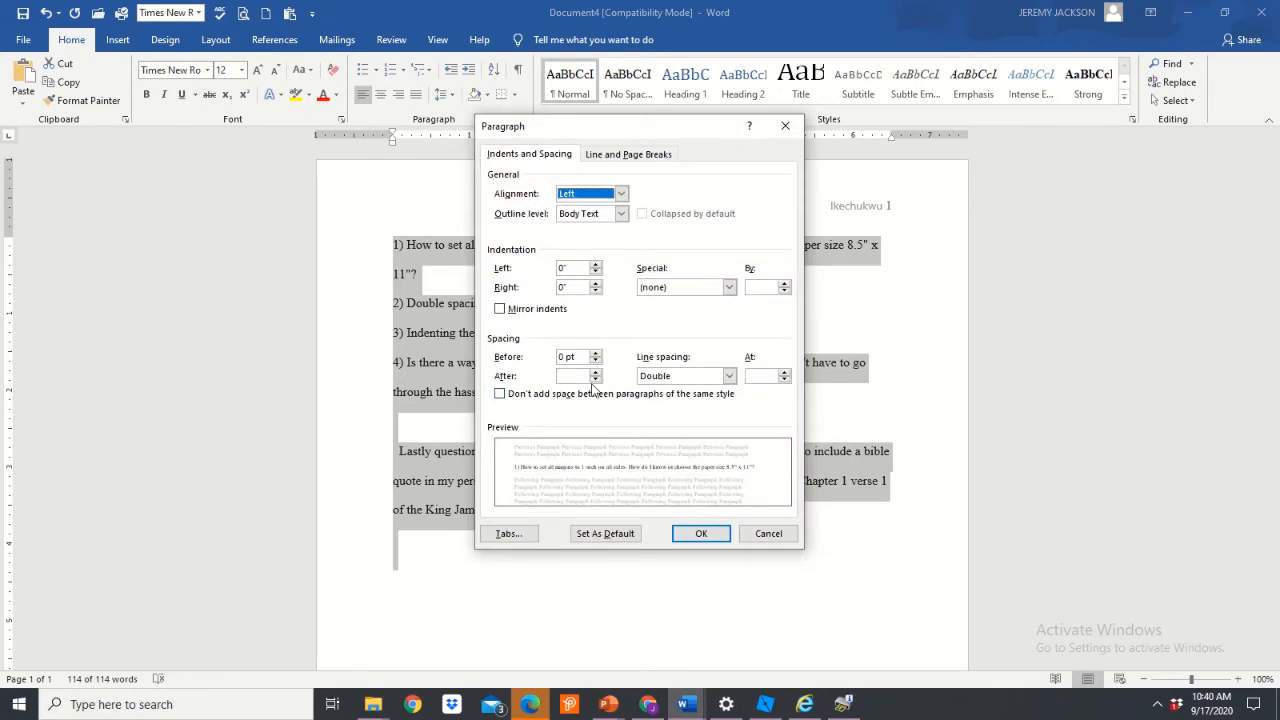
{"action": "left_click", "coordinate": [612, 535]}
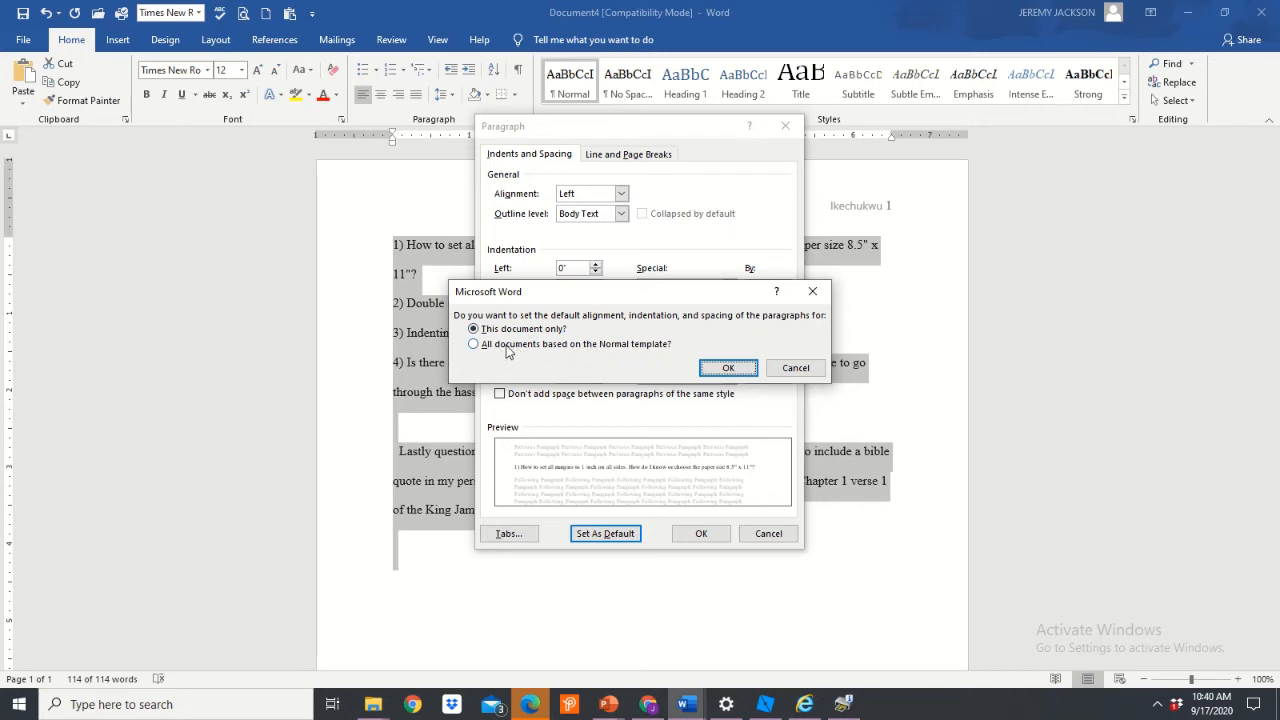
{"action": "left_click", "coordinate": [474, 344]}
{"action": "left_click", "coordinate": [733, 368]}
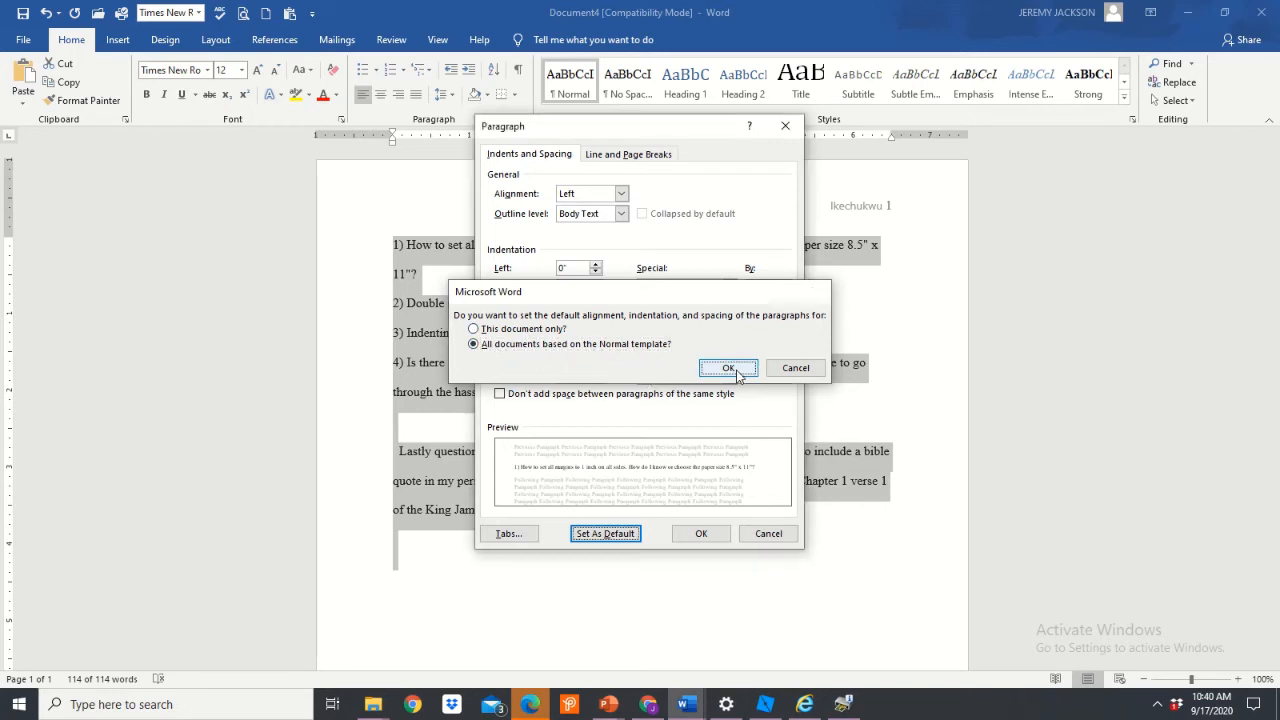
{"action": "left_click", "coordinate": [533, 420]}
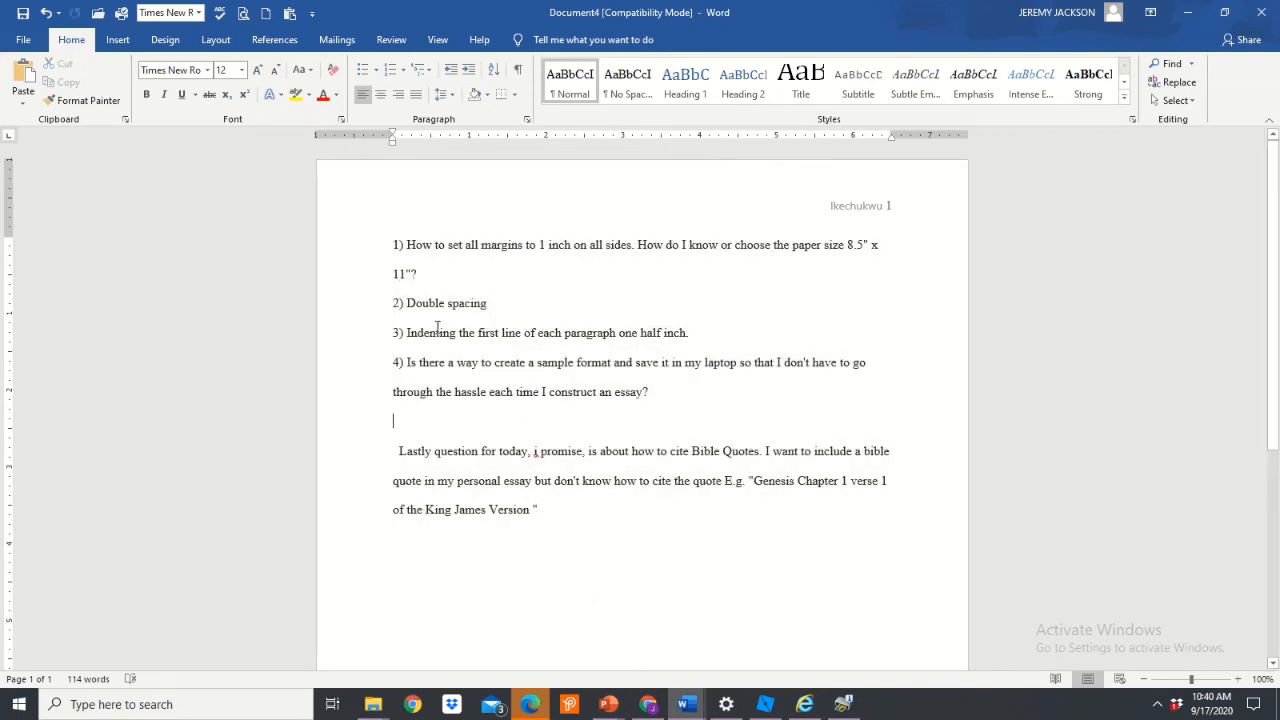
Step: Apply the Normal page margins, 1" on all four sides of the document
{"action": "left_click", "coordinate": [203, 42]}
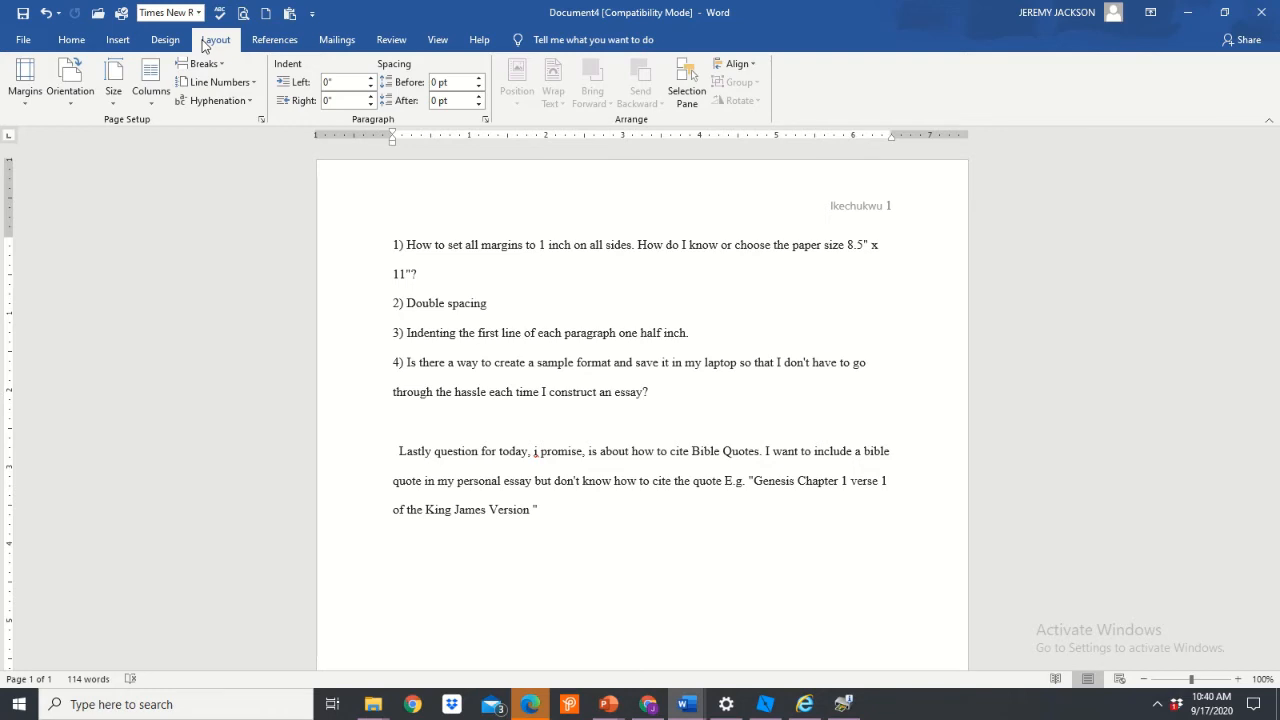
{"action": "left_click", "coordinate": [36, 92]}
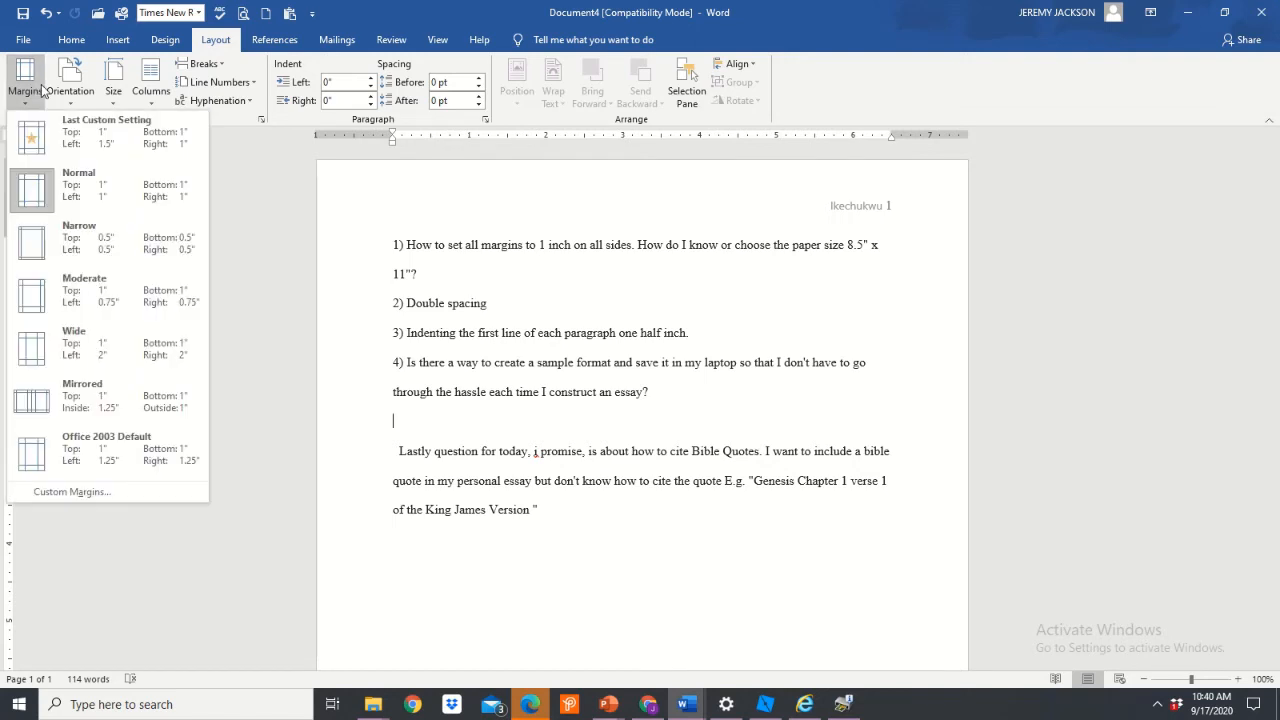
{"action": "left_click", "coordinate": [30, 187]}
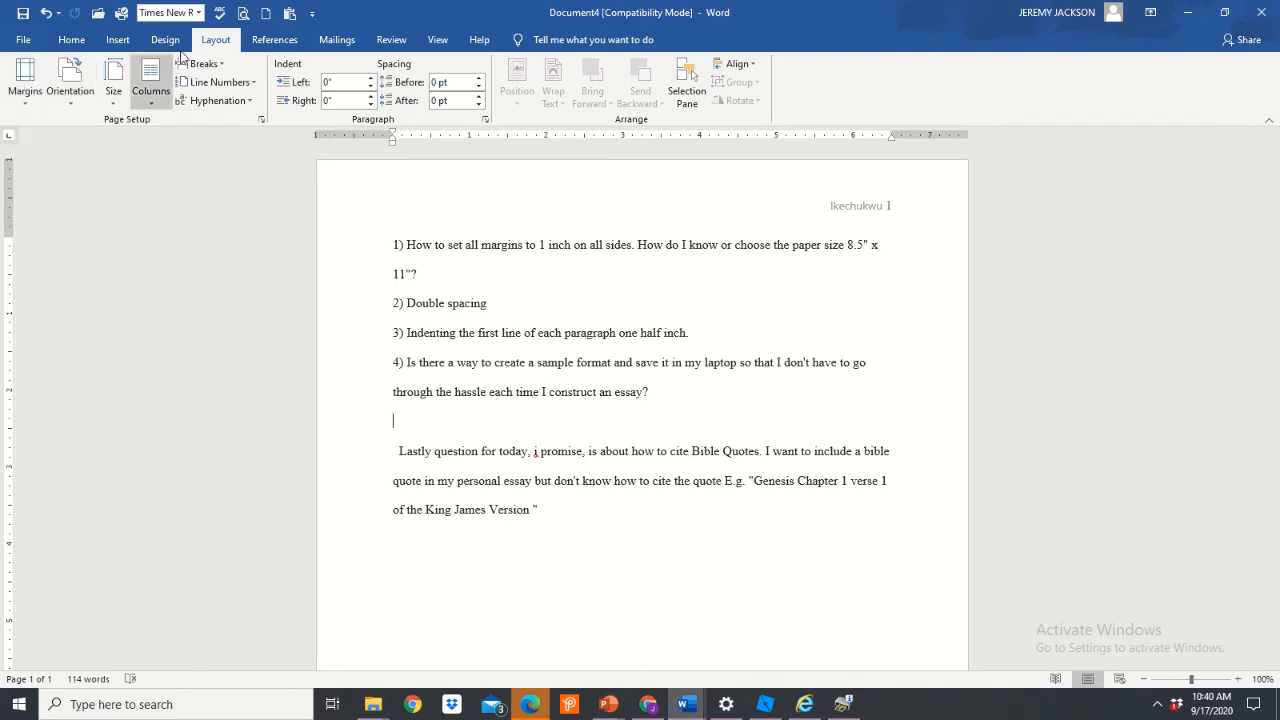
{"action": "left_click", "coordinate": [71, 40]}
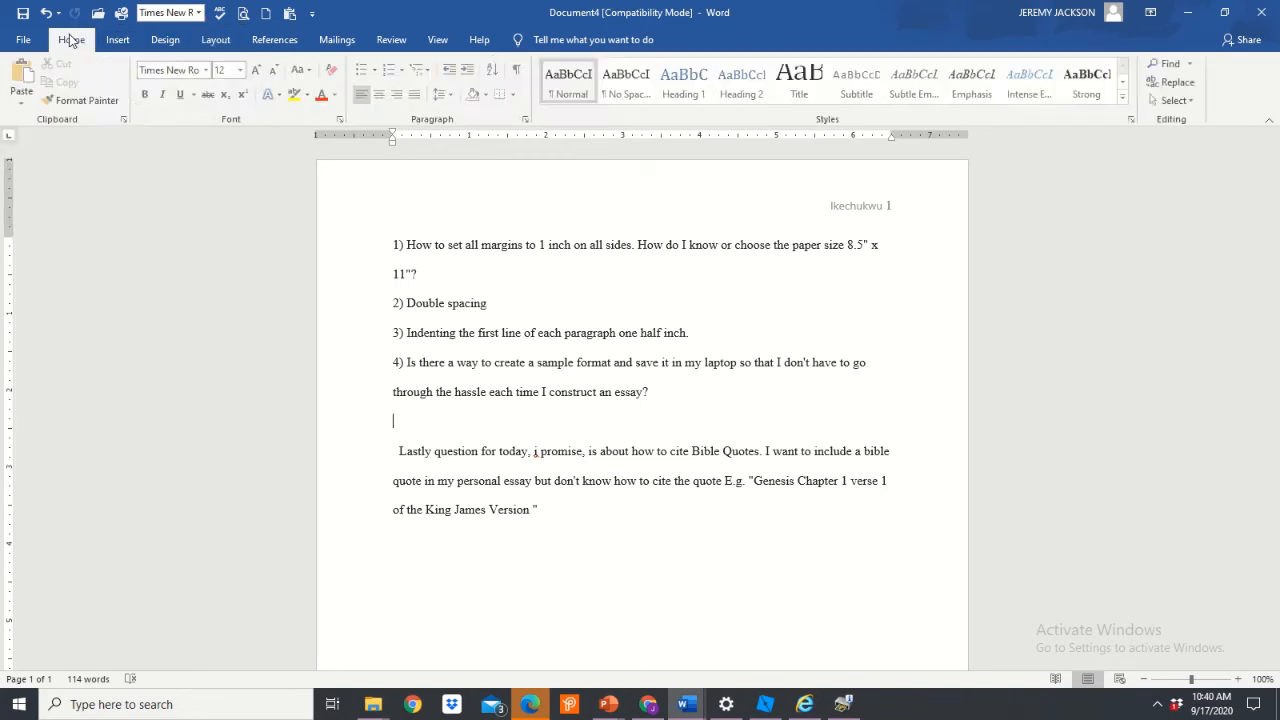
{"action": "left_click", "coordinate": [220, 46]}
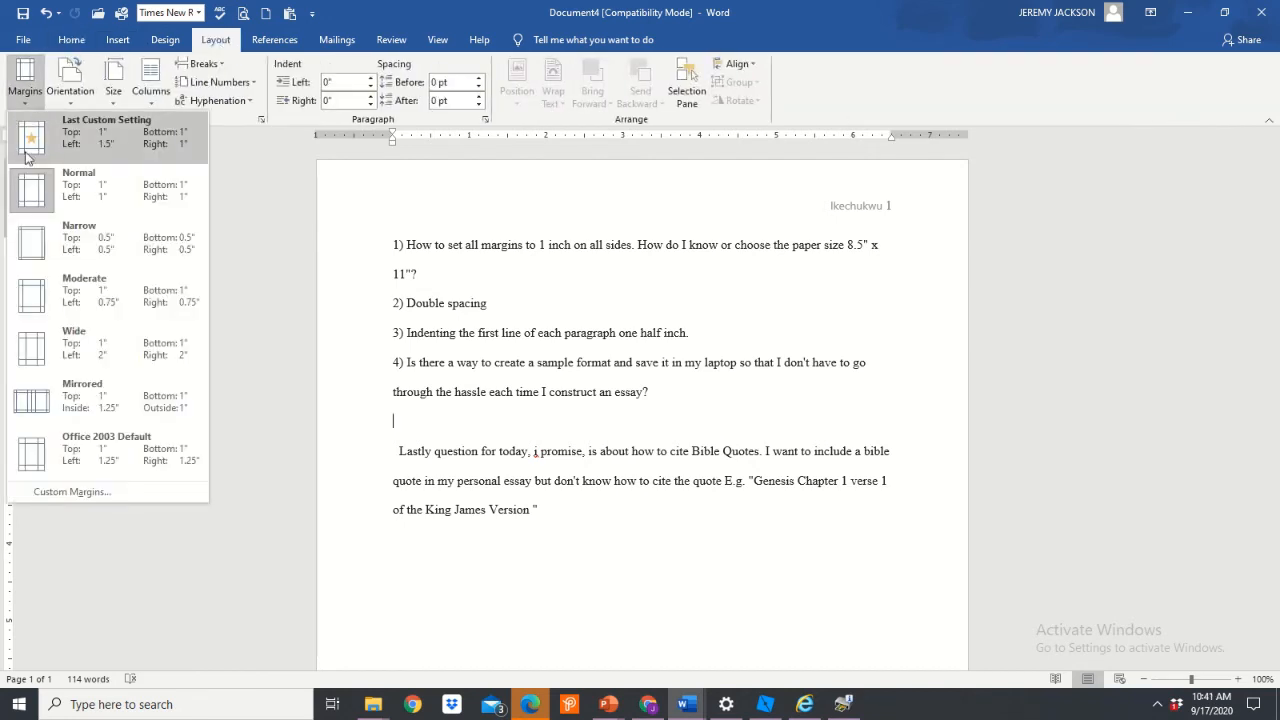
{"action": "left_click", "coordinate": [28, 204]}
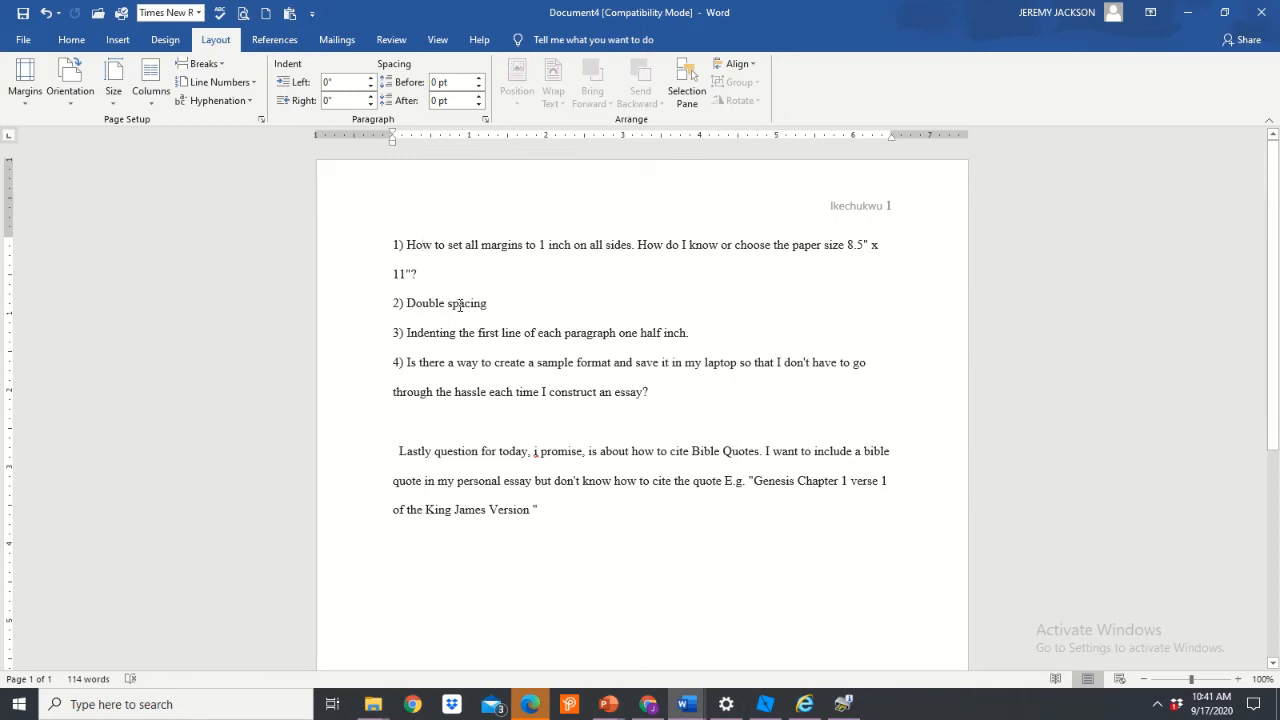
Step: Set the line spacing of the document's body text to 1.0
{"action": "left_click", "coordinate": [66, 40]}
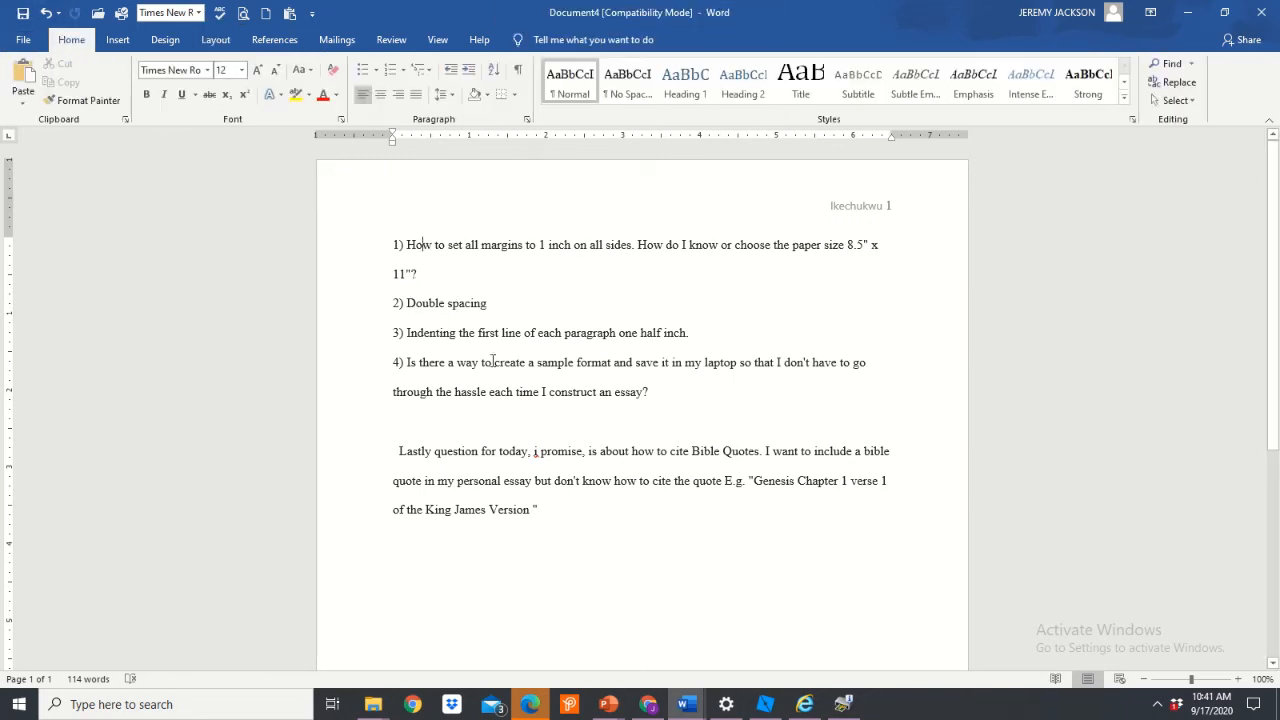
{"action": "left_click_drag", "start_coordinate": [393, 245], "coordinate": [826, 528]}
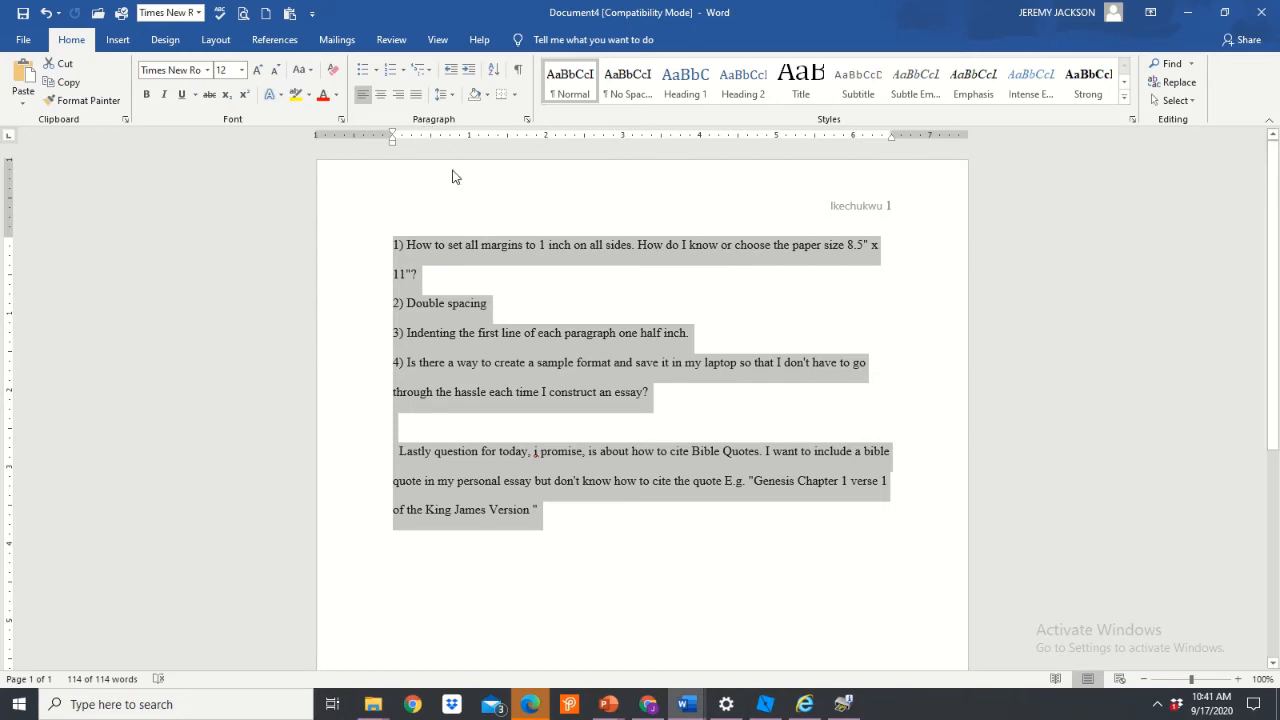
{"action": "left_click", "coordinate": [451, 101]}
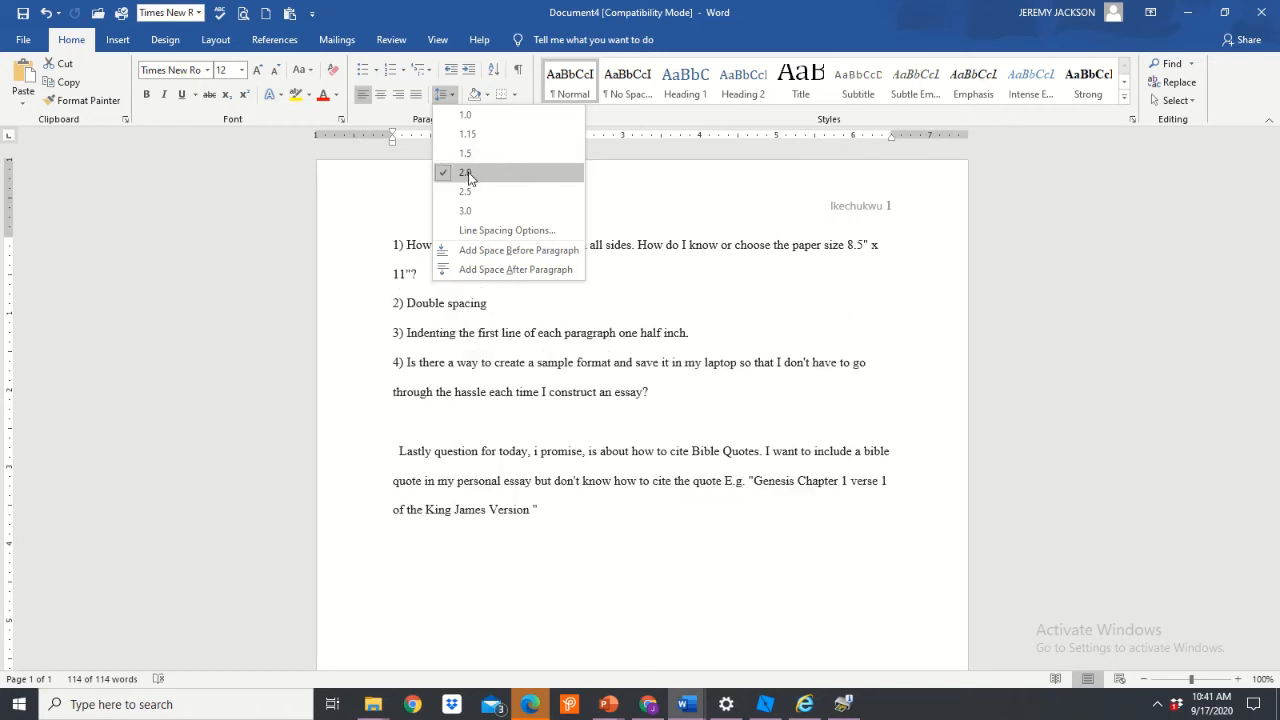
{"action": "left_click", "coordinate": [465, 115]}
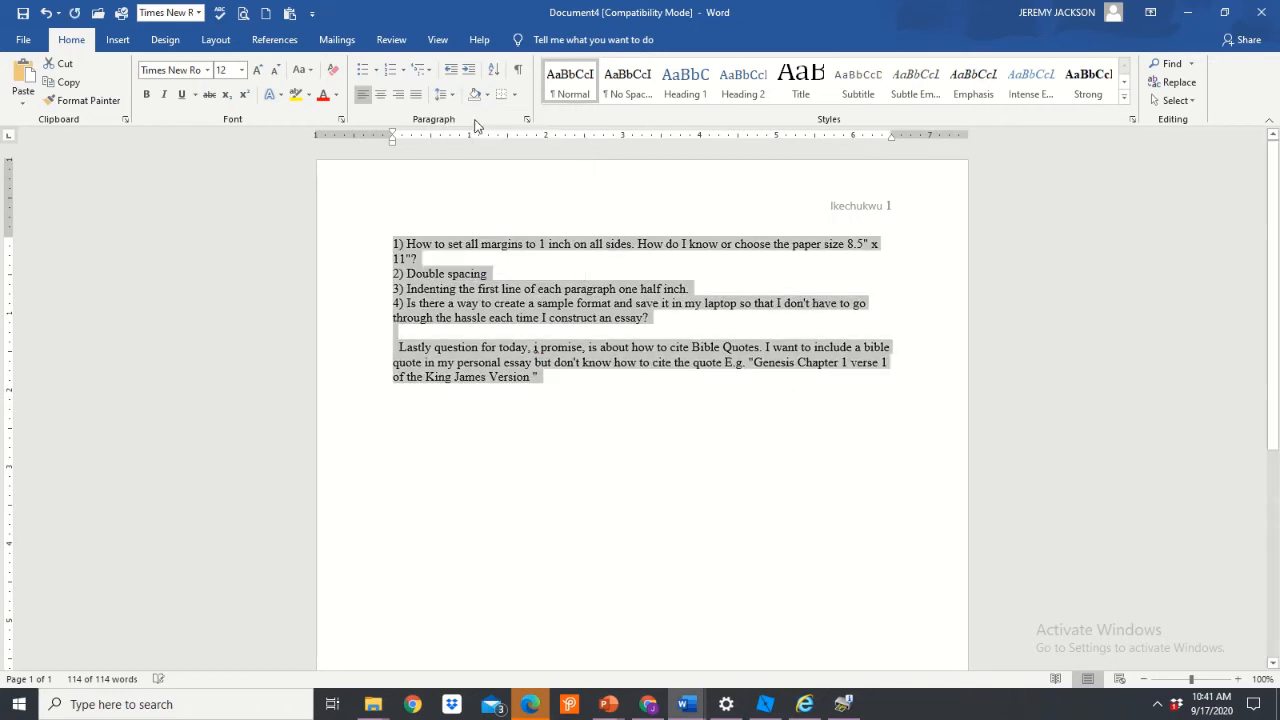
{"action": "left_click", "coordinate": [500, 409]}
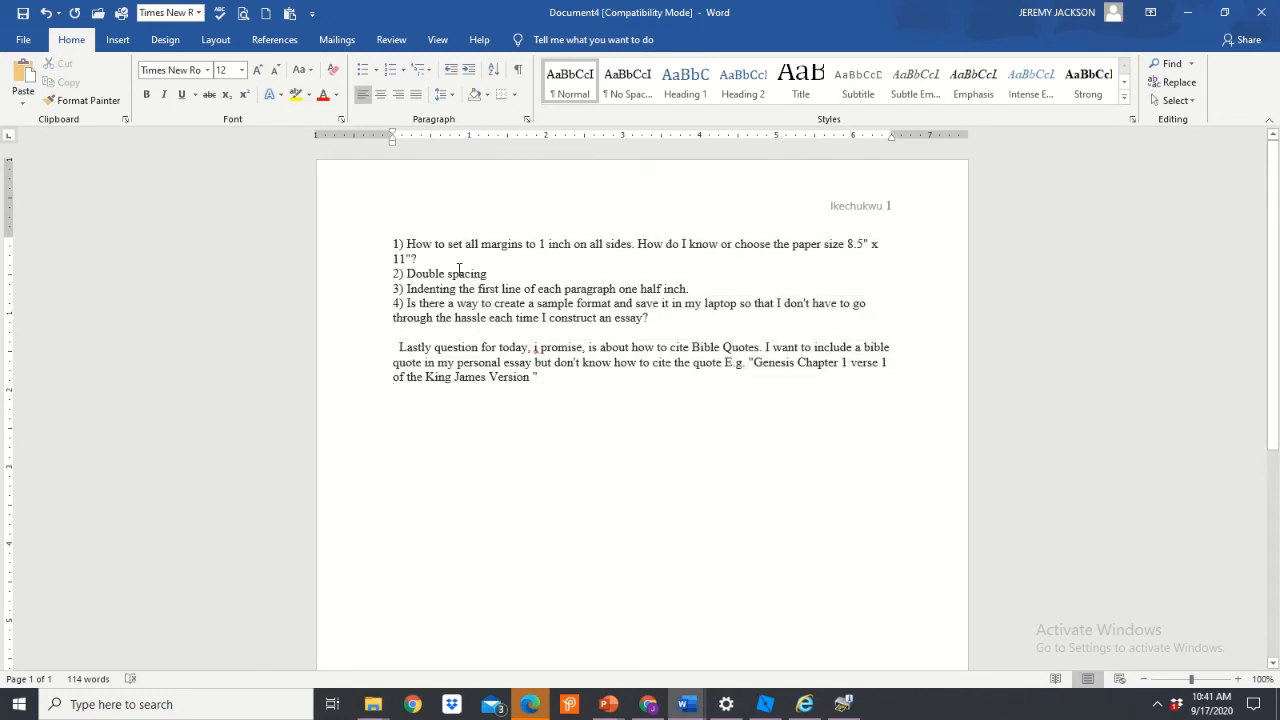
Step: Change the line spacing of the whole document from single to double
{"action": "key", "text": "ctrl+a"}
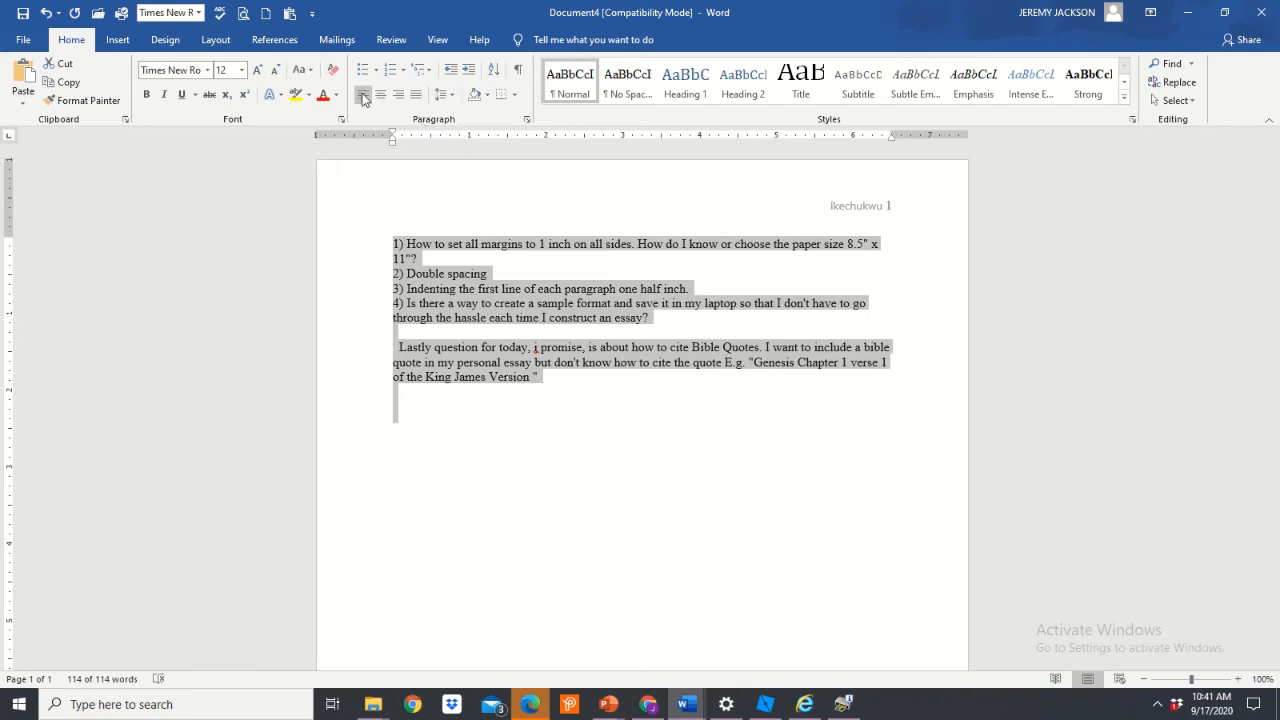
{"action": "left_click", "coordinate": [449, 97]}
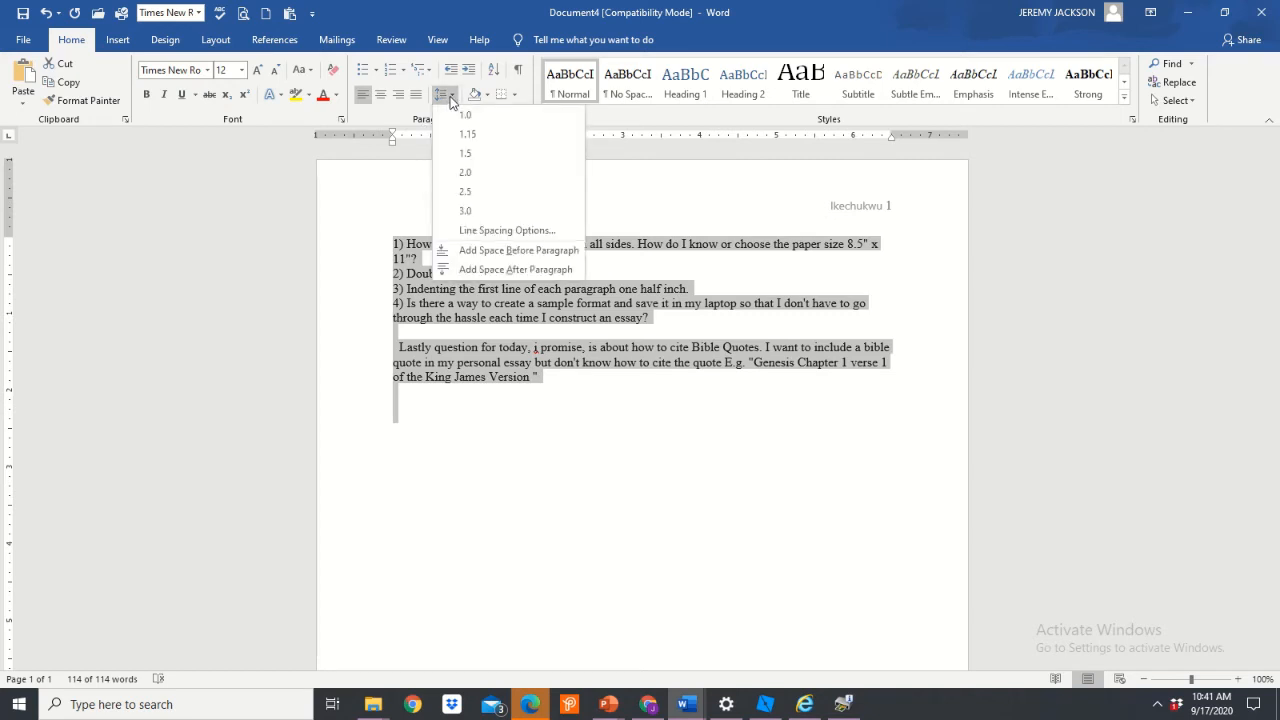
{"action": "left_click", "coordinate": [466, 156]}
{"action": "key", "text": "ctrl+a"}
{"action": "key", "text": "ctrl+5"}
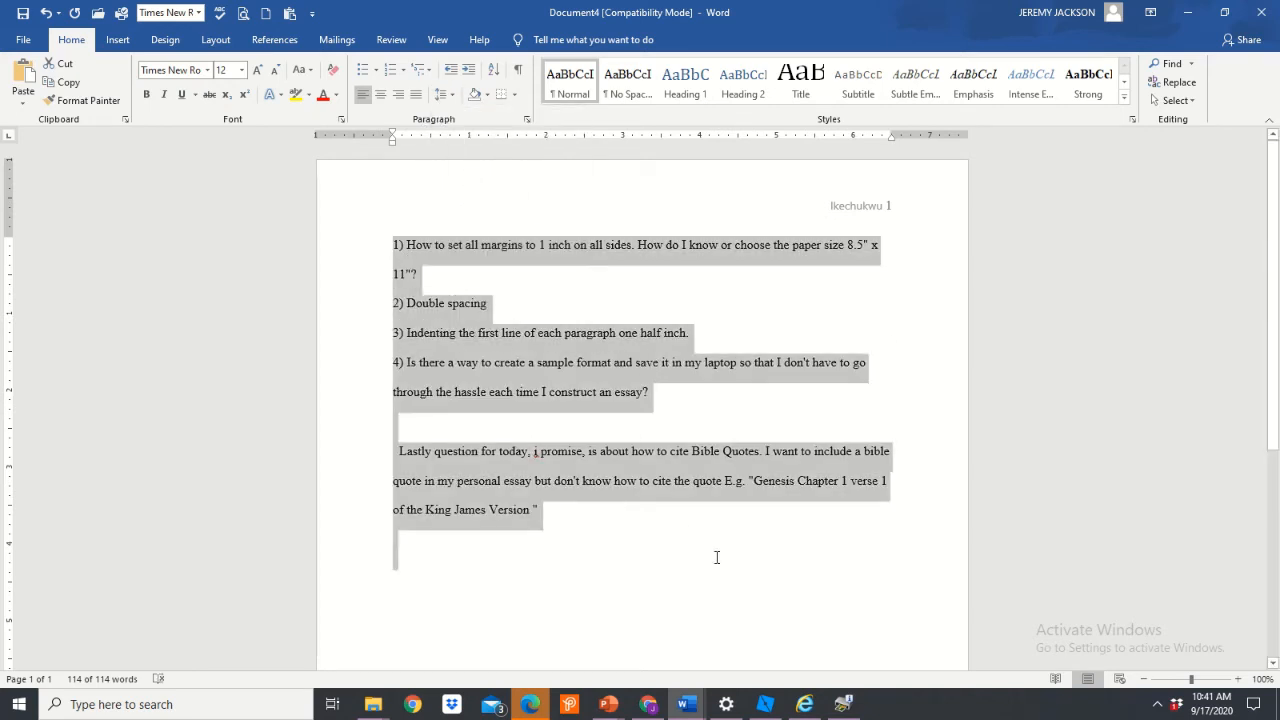
{"action": "left_click", "coordinate": [652, 548]}
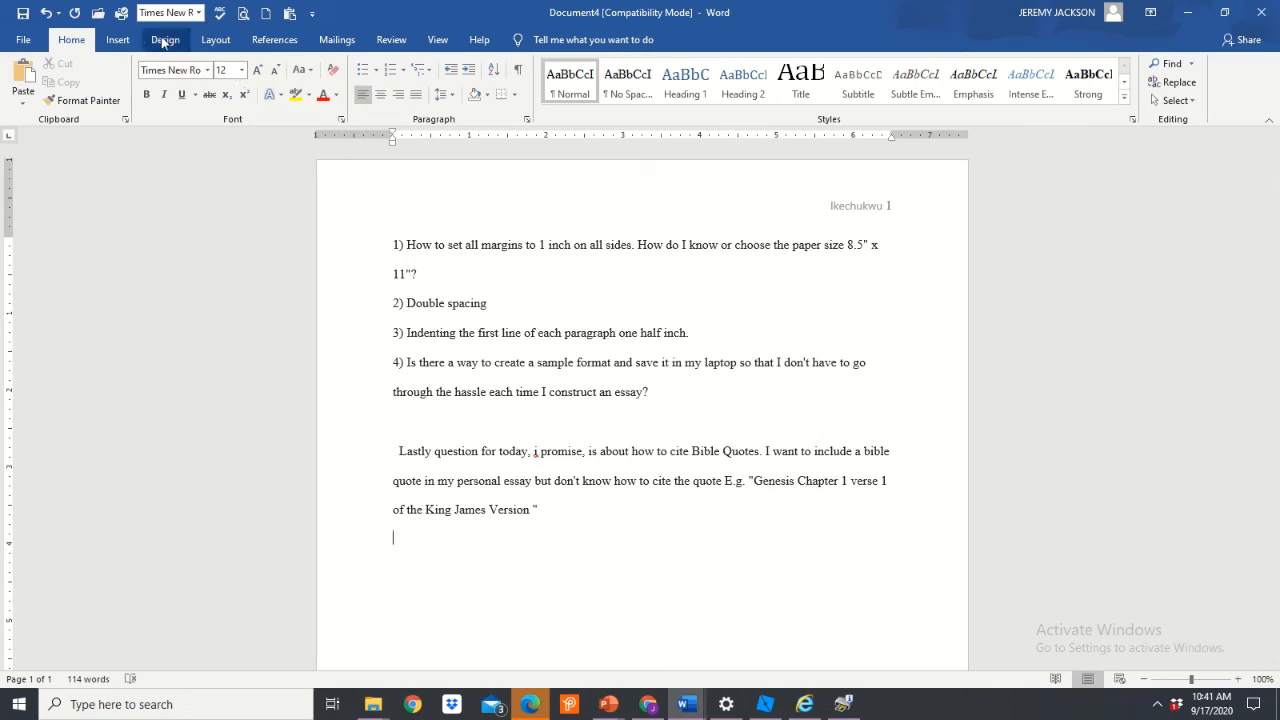
Step: Apply the Normal margin preset with 1" on all four sides of the page
{"action": "left_click", "coordinate": [215, 40]}
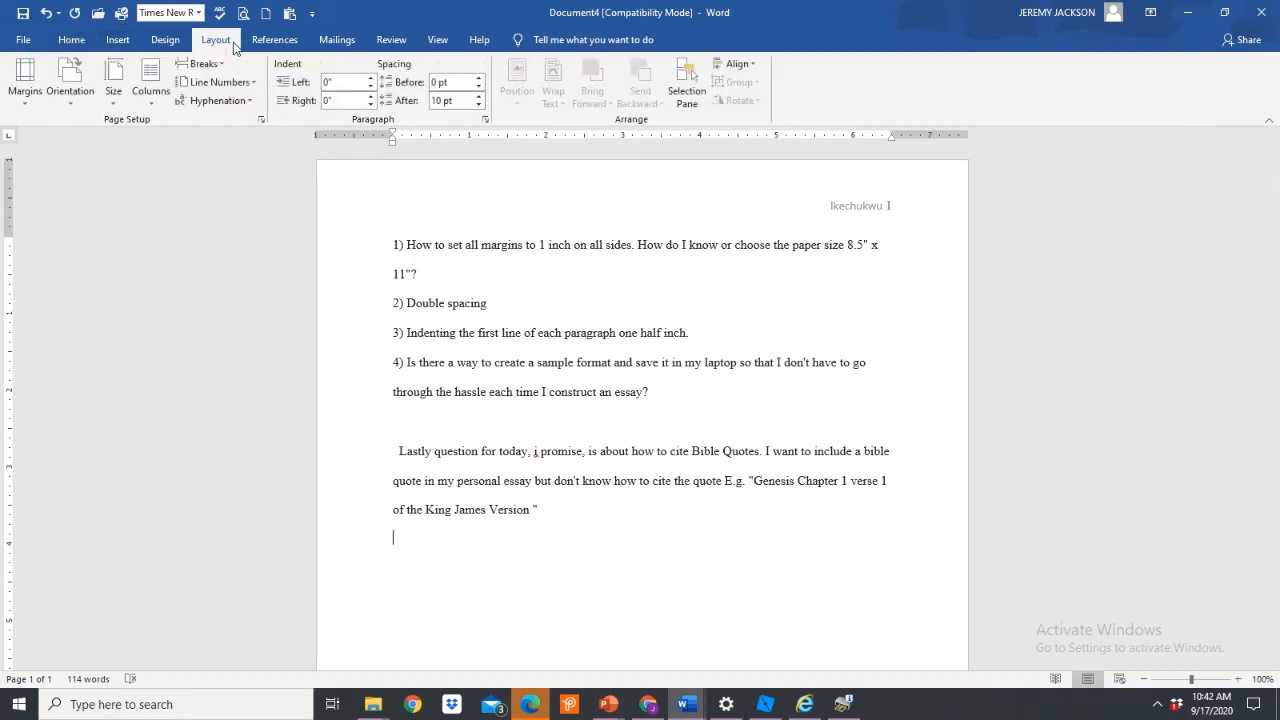
{"action": "left_click", "coordinate": [25, 78]}
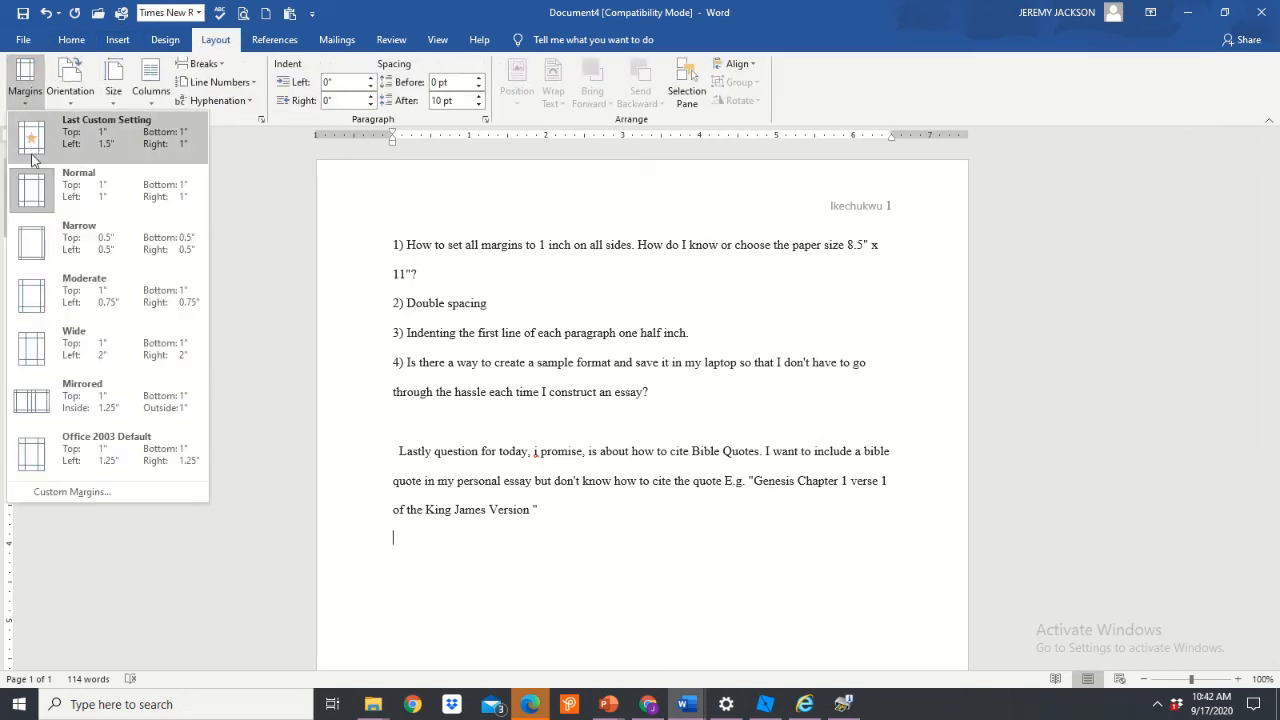
{"action": "left_click", "coordinate": [30, 191]}
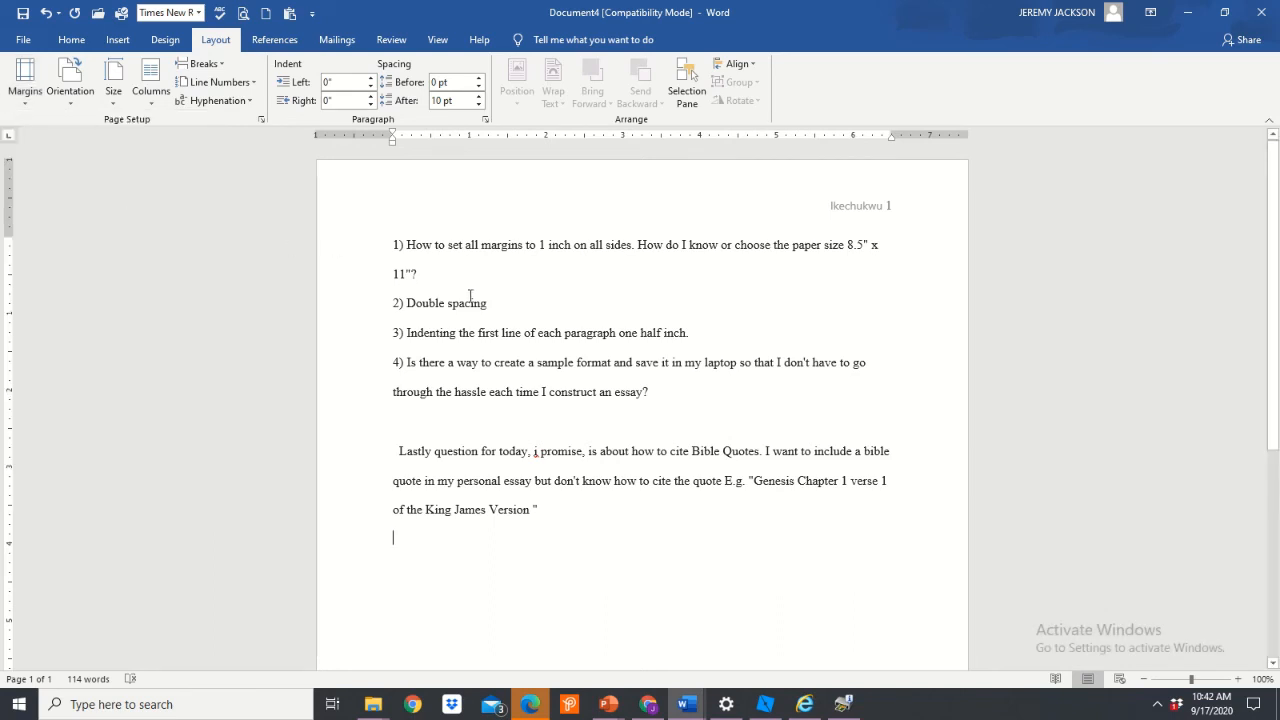
Step: Apply 2.0 line spacing to all text in the document
{"action": "key", "text": "ctrl+a"}
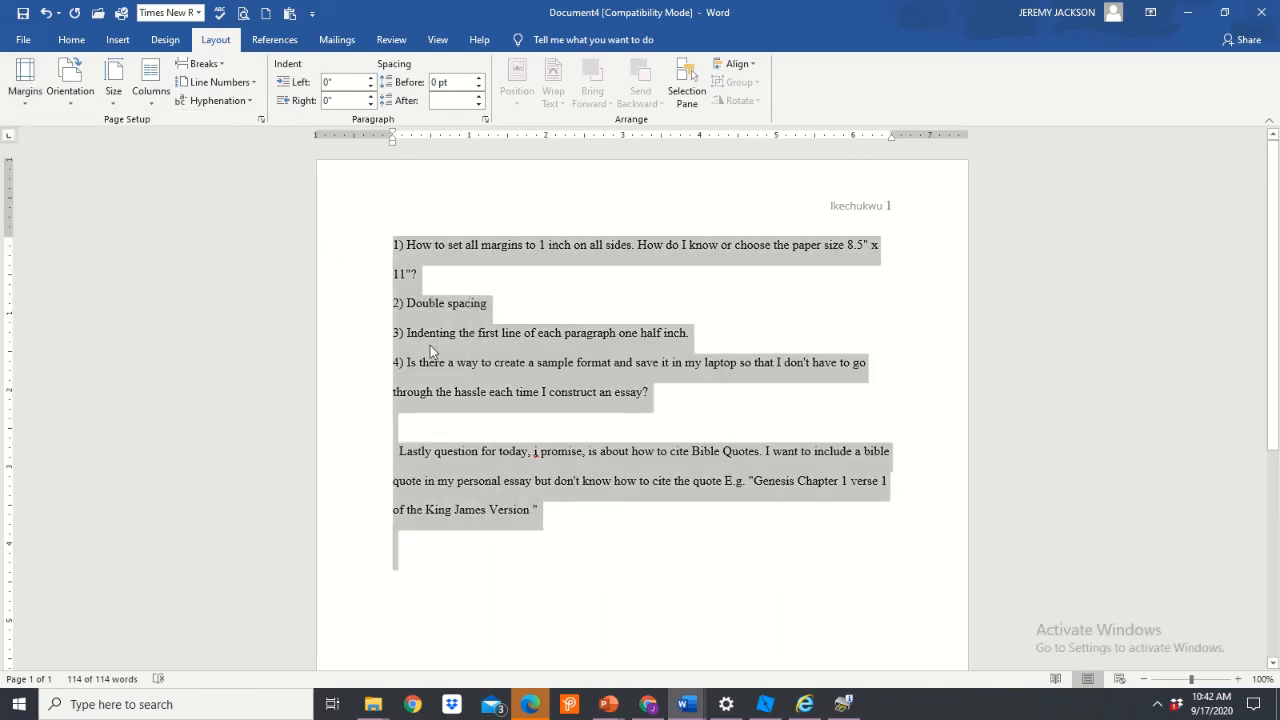
{"action": "left_click", "coordinate": [71, 39]}
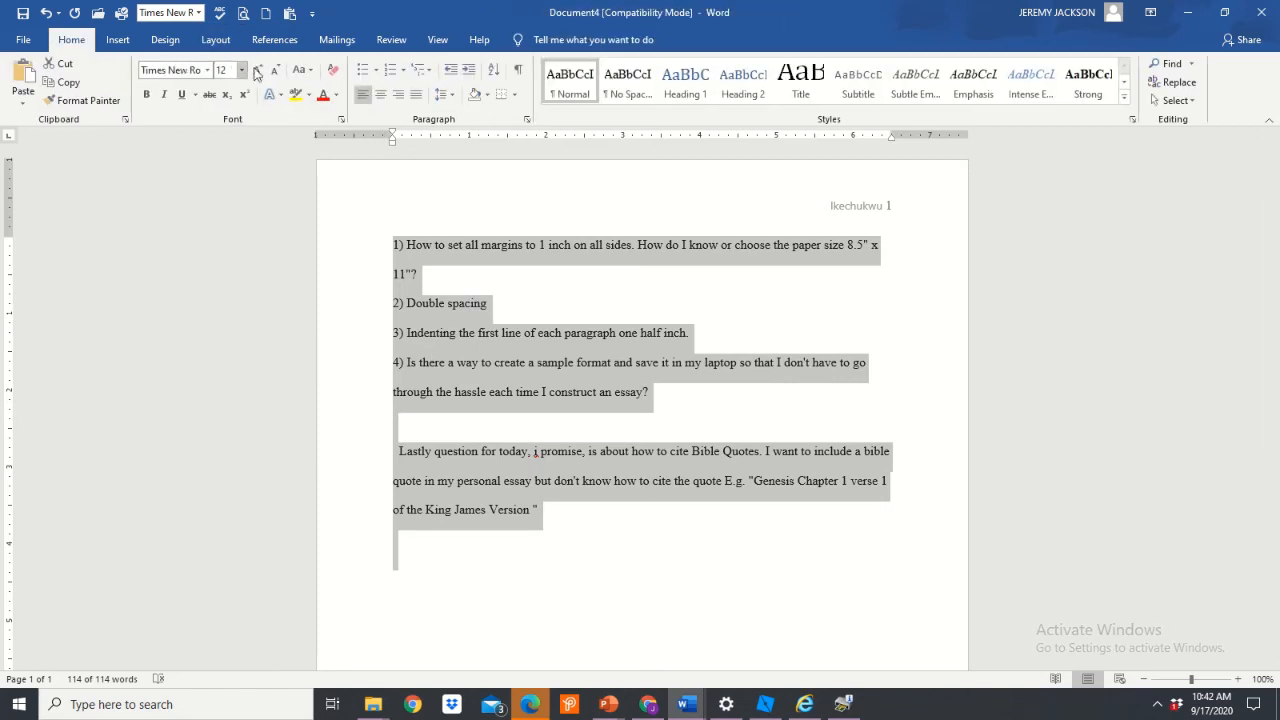
{"action": "left_click", "coordinate": [446, 95]}
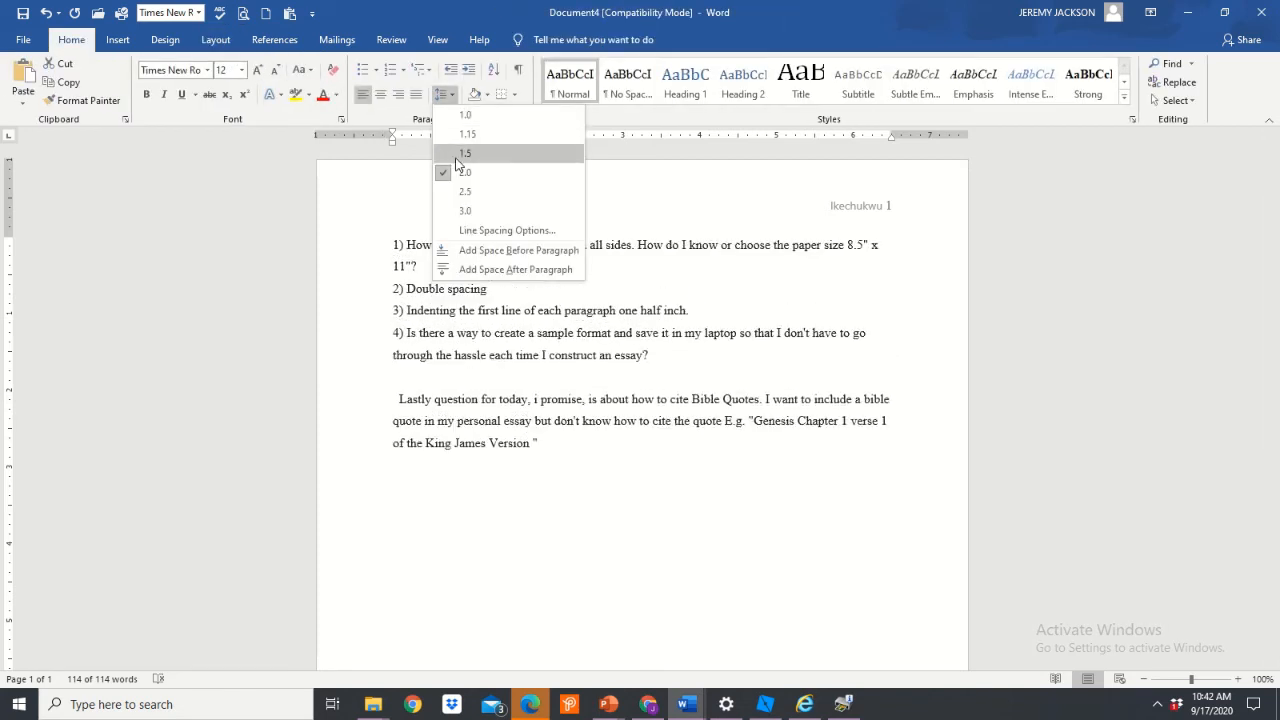
{"action": "left_click", "coordinate": [462, 172]}
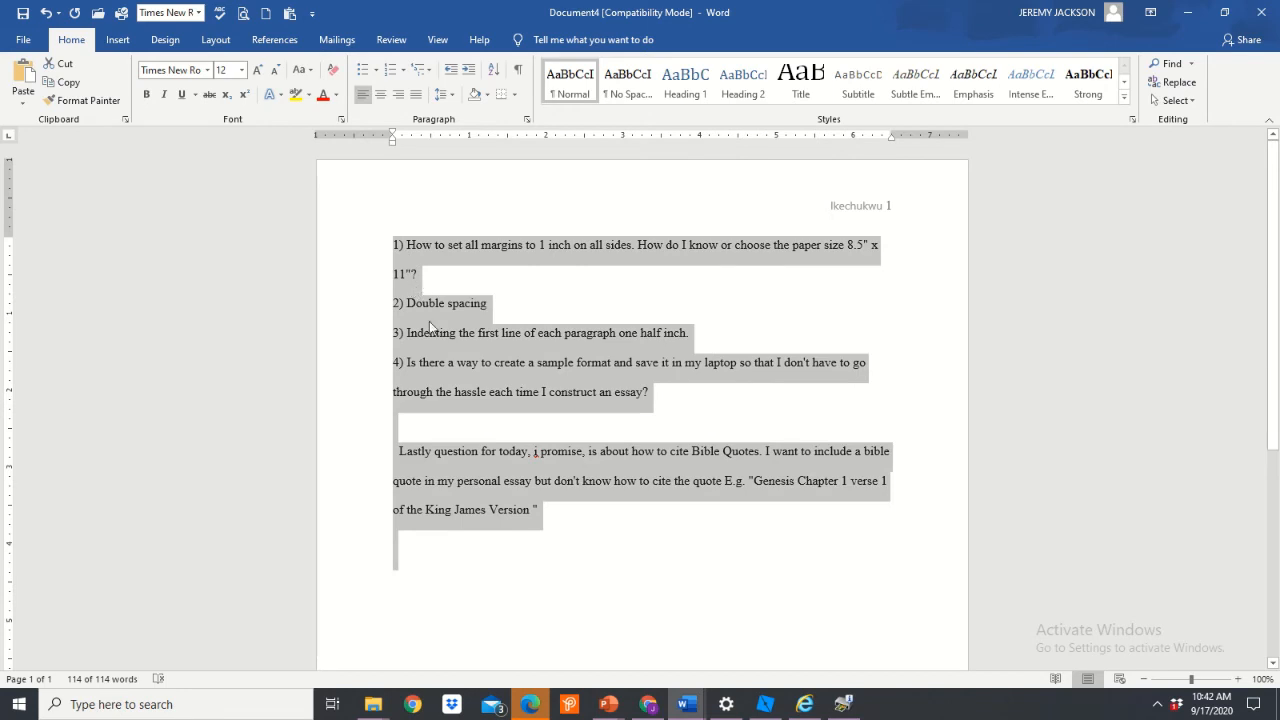
Step: Make the selected text's double-spaced paragraph settings the default for all documents based on the Normal template
{"action": "right_click", "coordinate": [430, 325]}
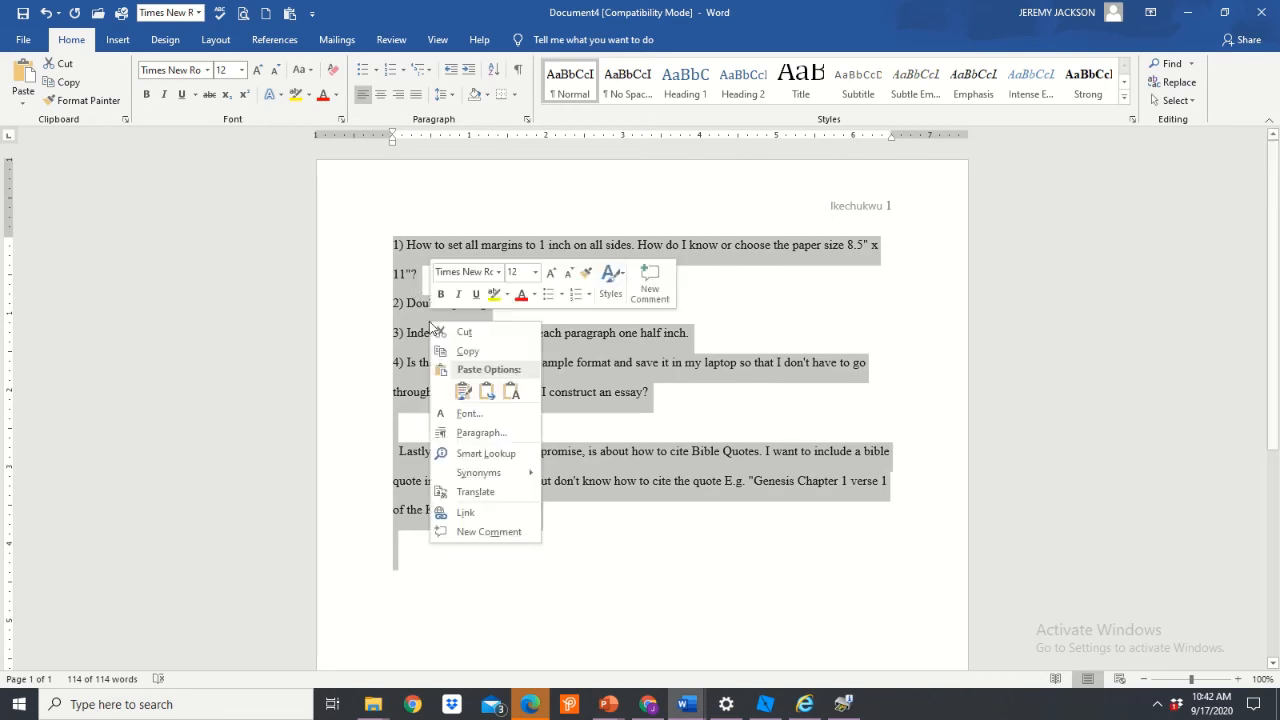
{"action": "left_click", "coordinate": [479, 433]}
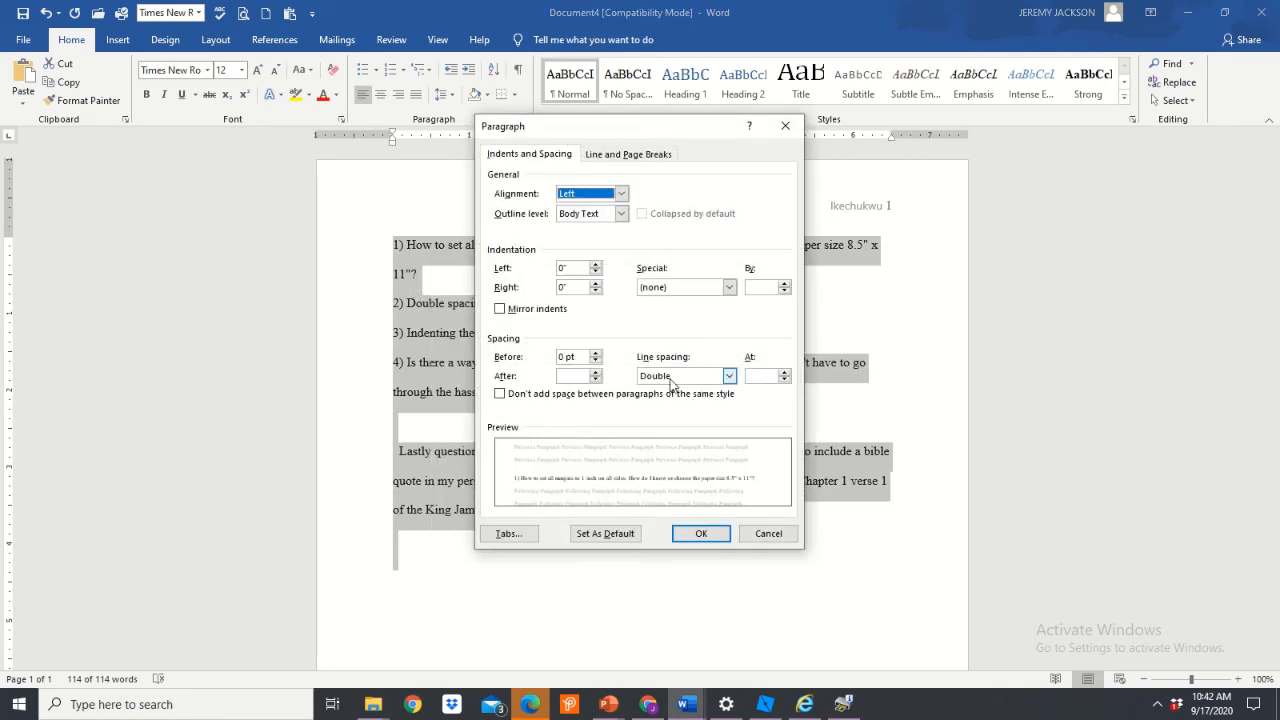
{"action": "left_click", "coordinate": [590, 534]}
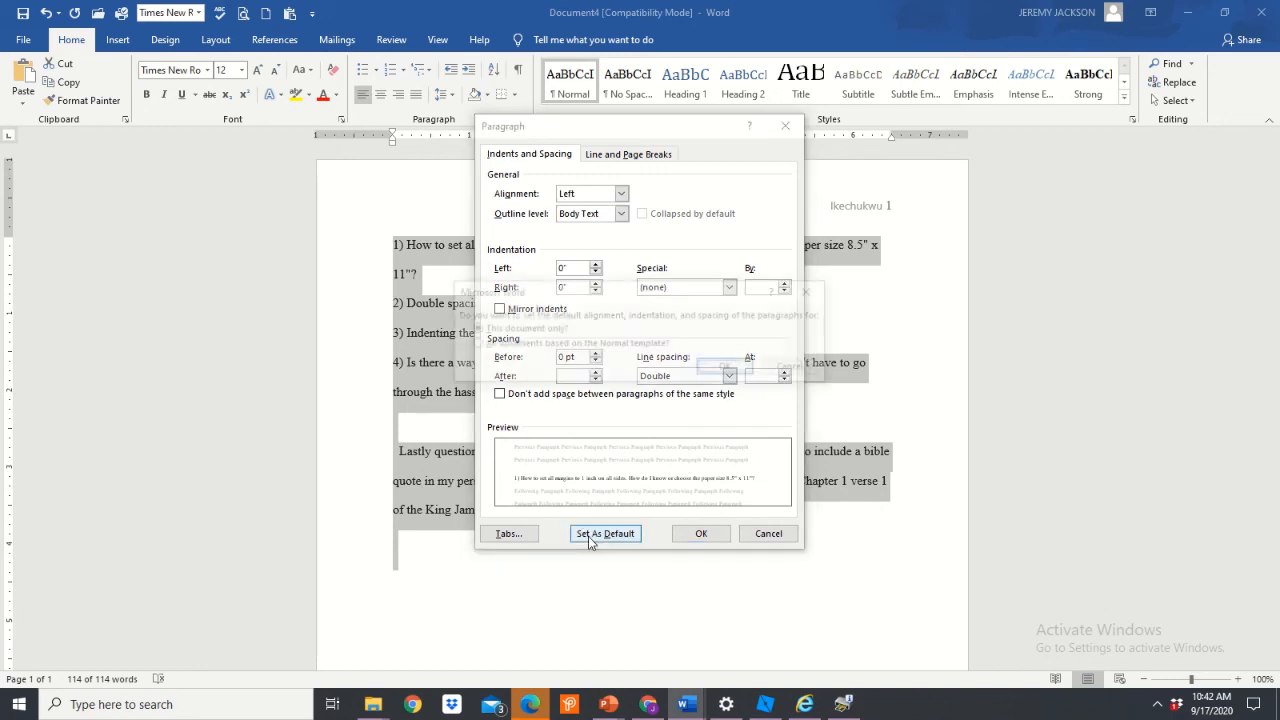
{"action": "left_click", "coordinate": [474, 344]}
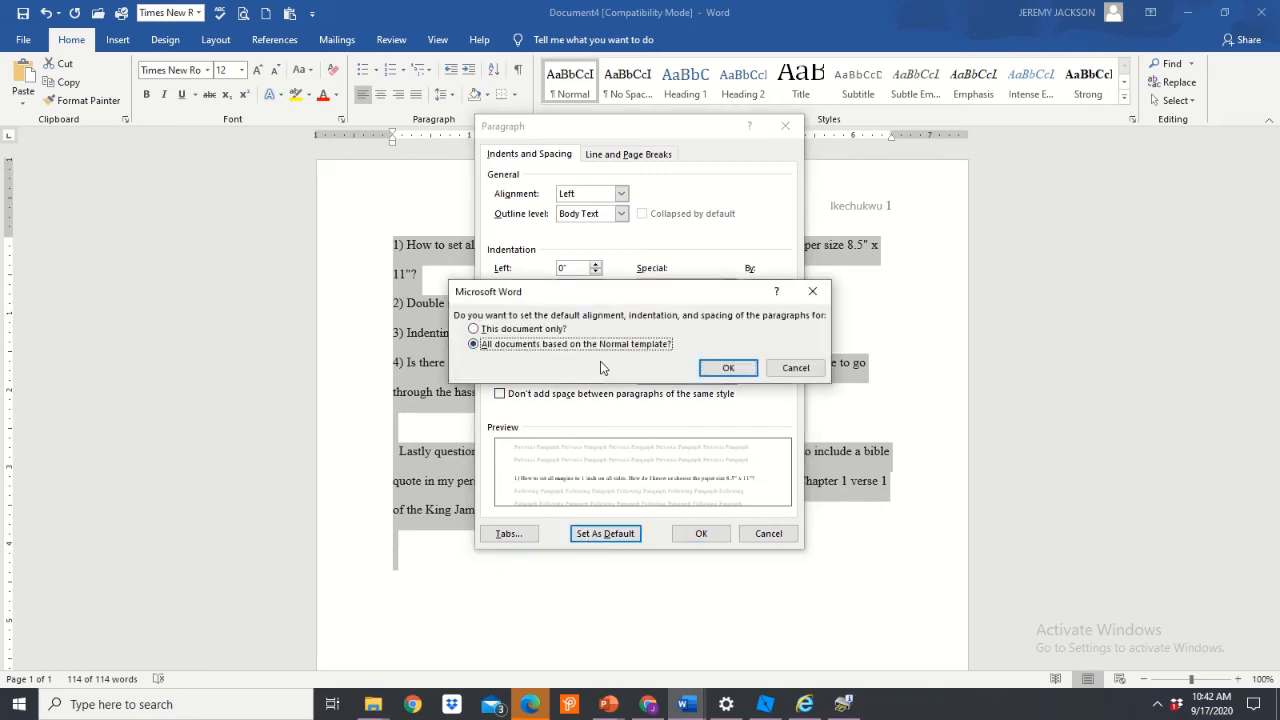
{"action": "left_click", "coordinate": [719, 377]}
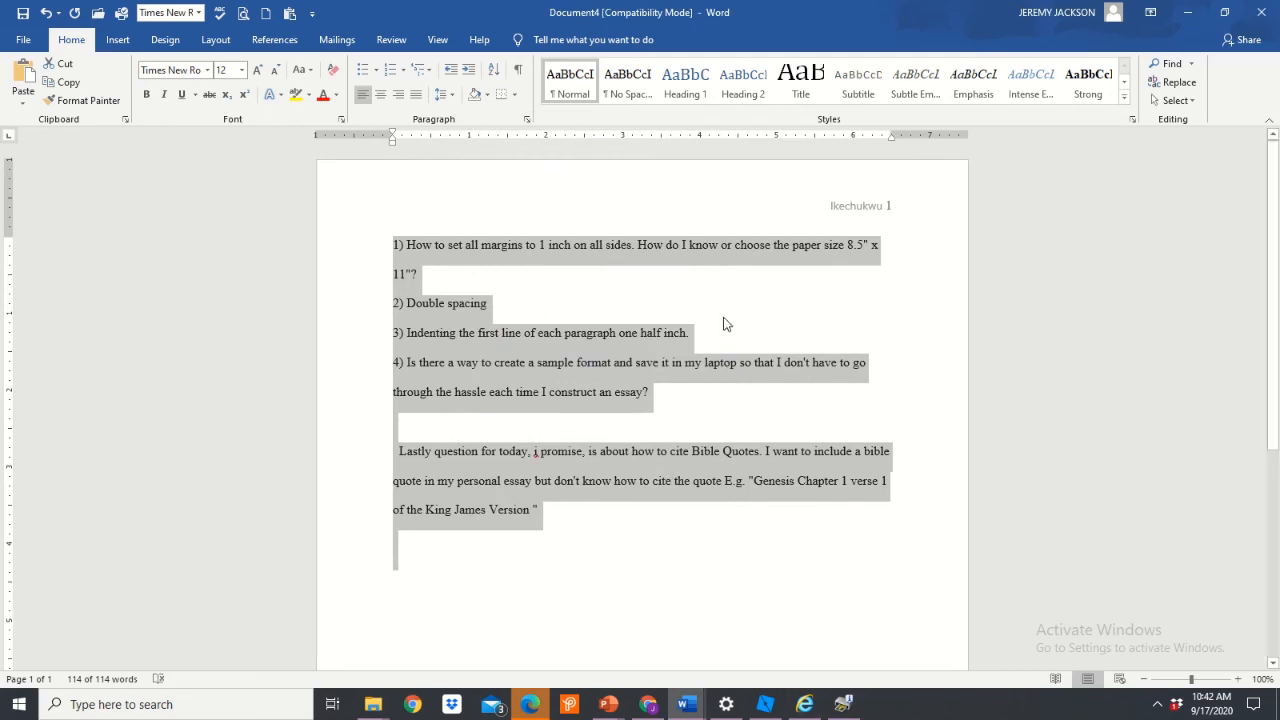
{"action": "left_click", "coordinate": [582, 298]}
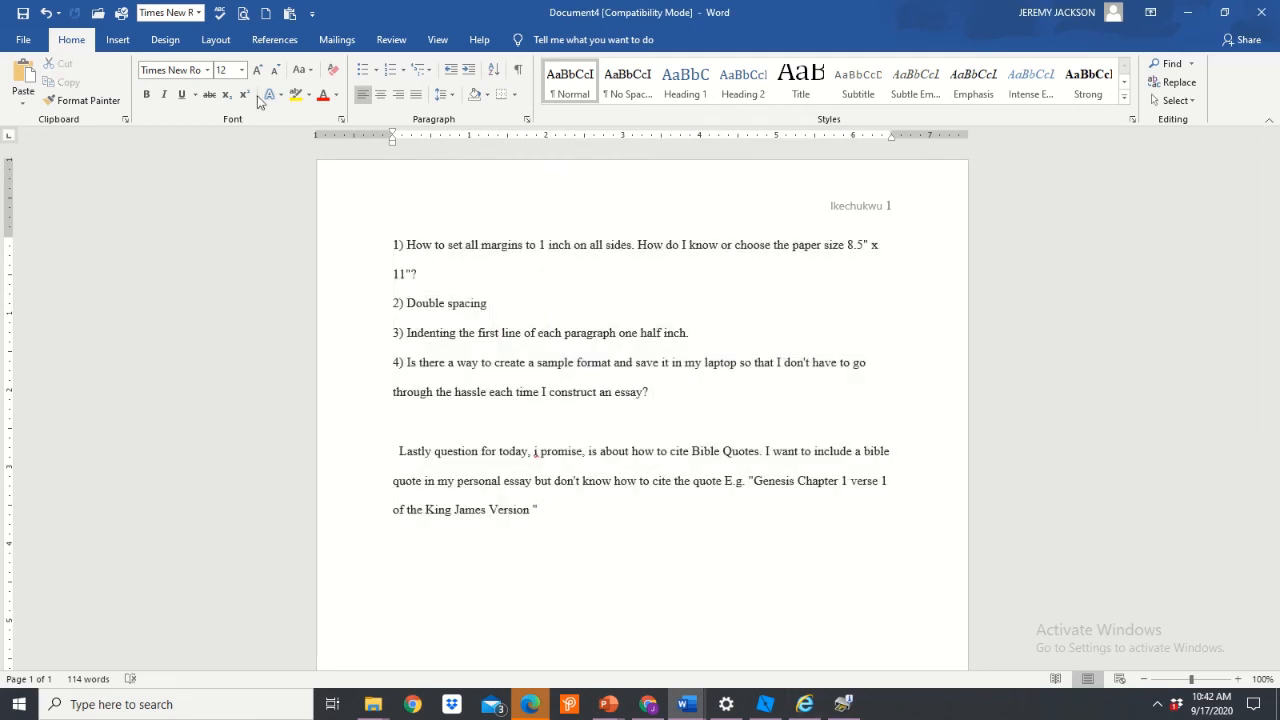
Step: Replace the leading spaces of the "Lastly question for today" paragraph with a half-inch first-line indent
{"action": "left_click", "coordinate": [400, 451]}
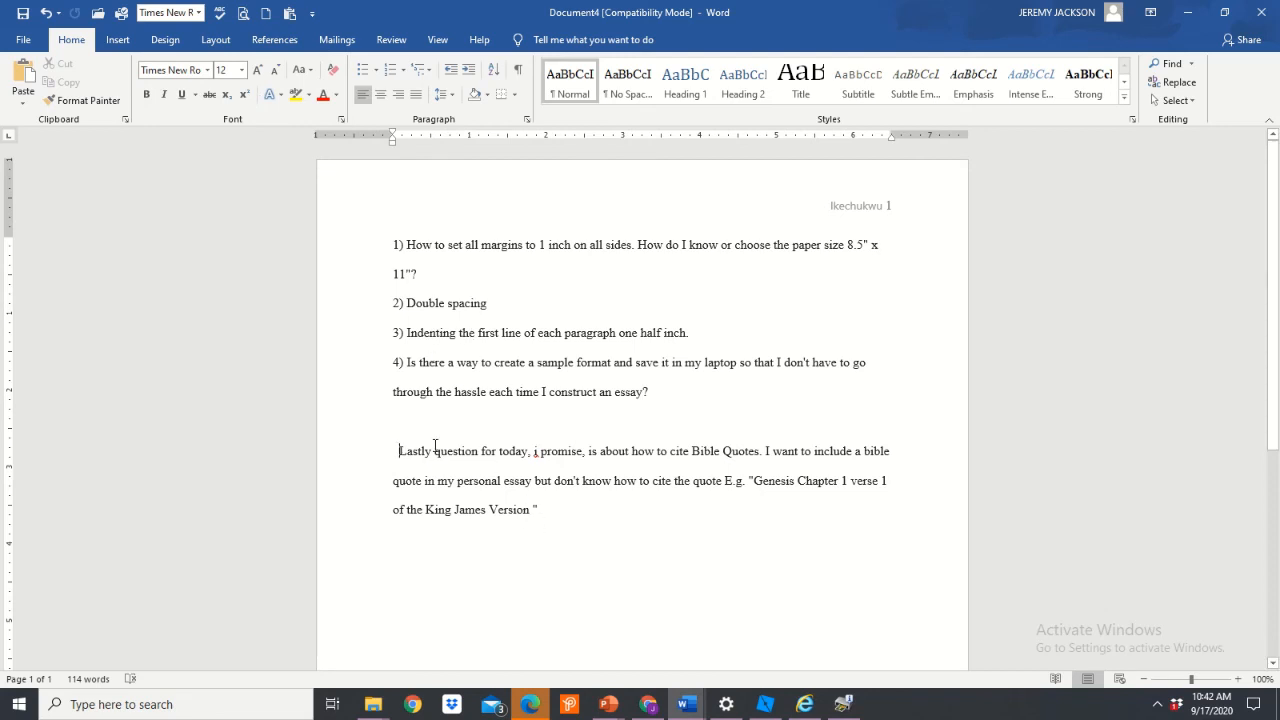
{"action": "key", "text": "BackSpace"}
{"action": "key", "text": "BackSpace"}
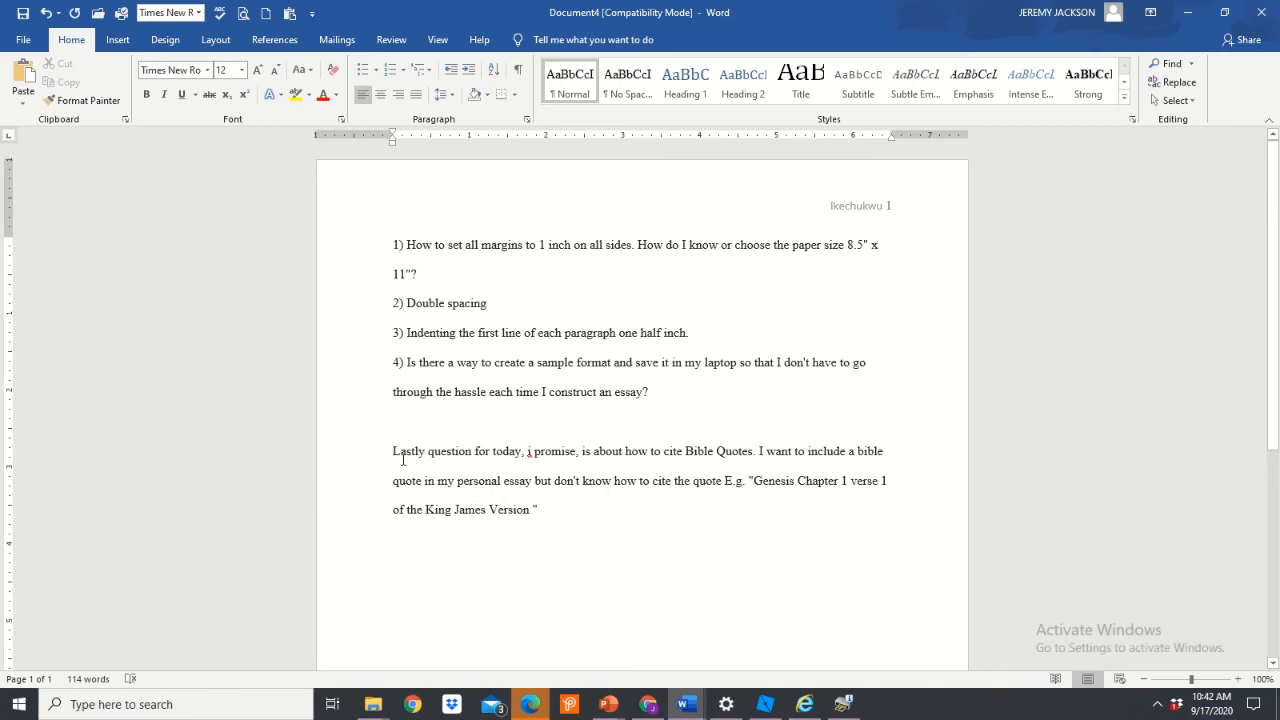
{"action": "key", "text": "Tab"}
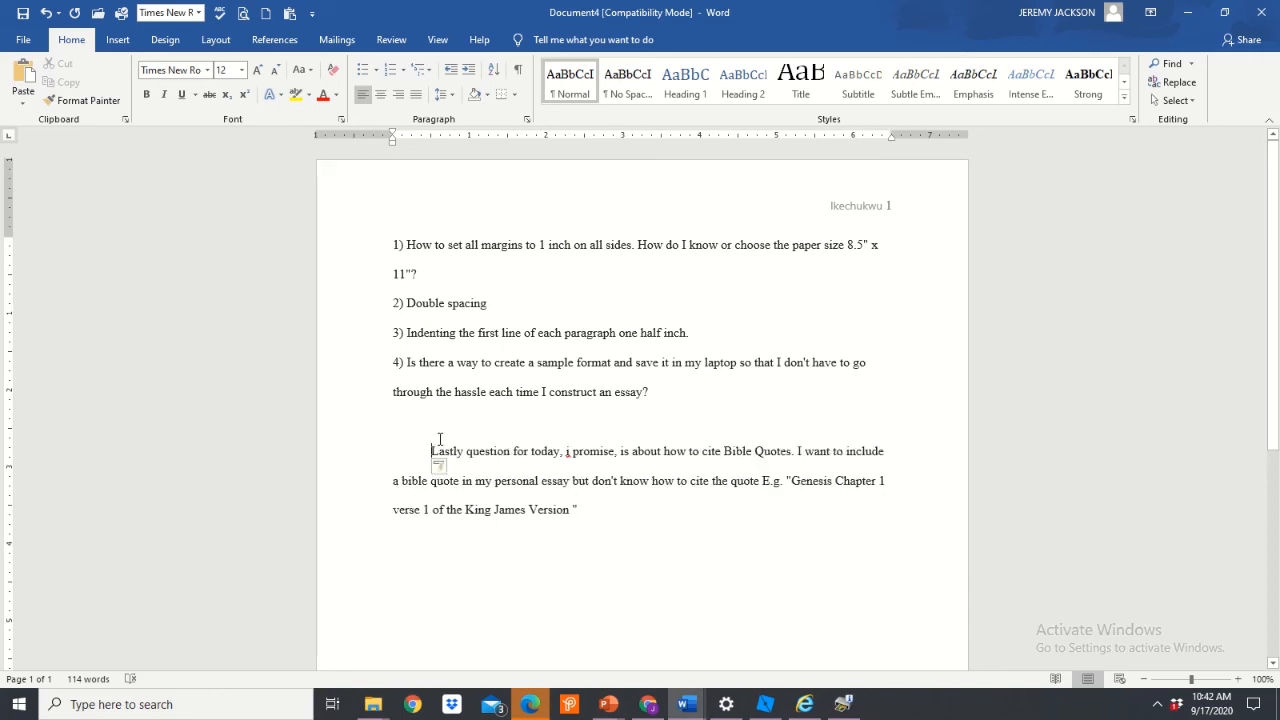
Step: Add two short paragraphs of random filler letters after the Bible quote paragraph to test the automatic first-line indent
{"action": "left_click", "coordinate": [589, 503]}
{"action": "key", "text": "Return"}
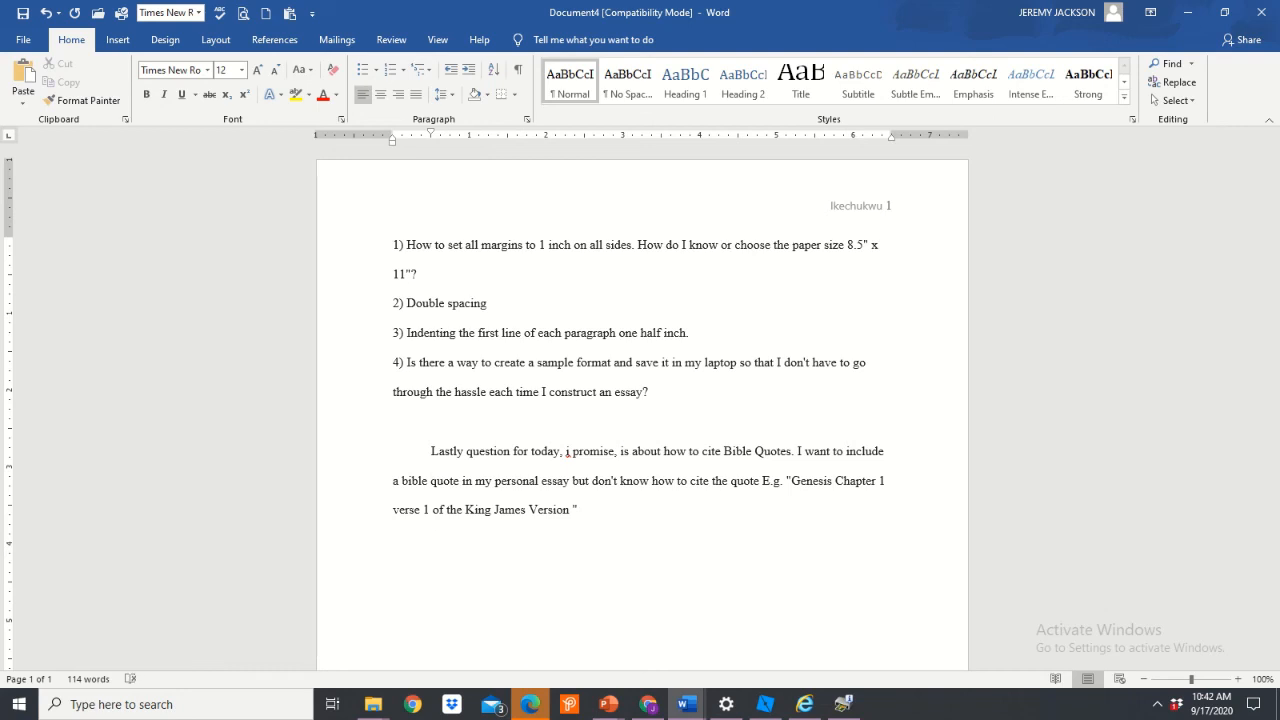
{"action": "type", "text": "hjgjhgjhgjkyghjghjgghghgjgjuh"}
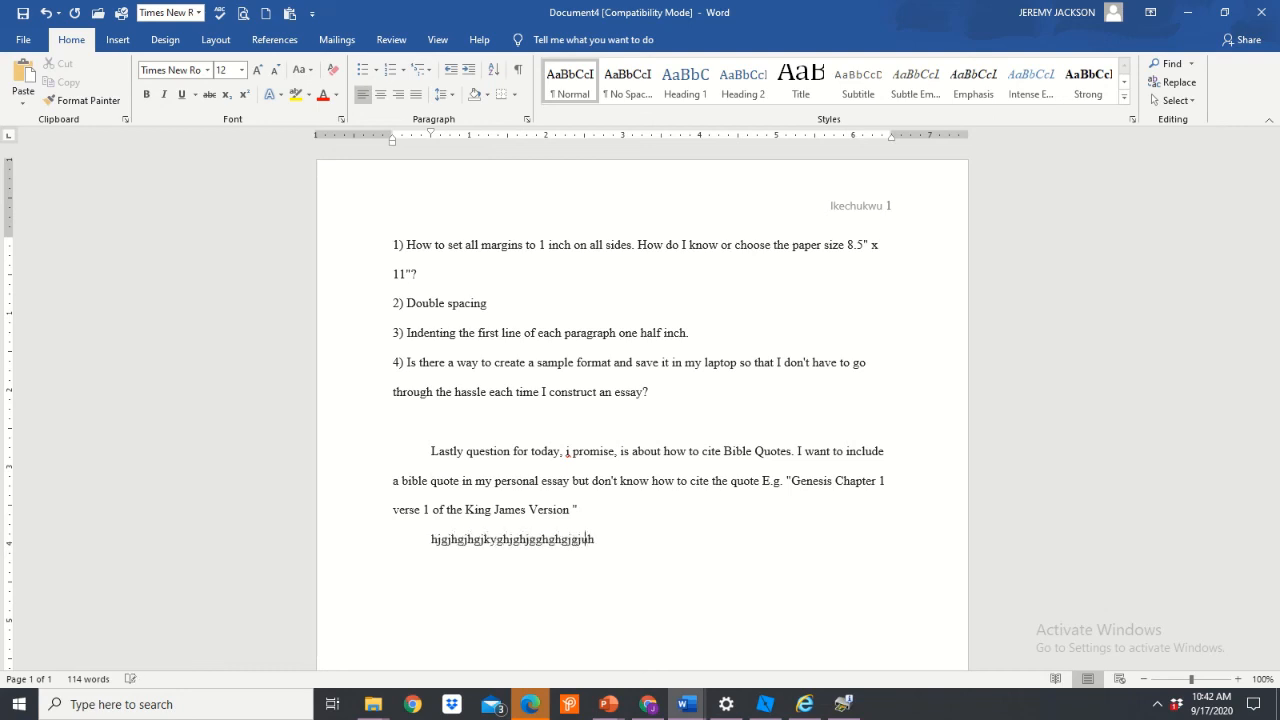
{"action": "type", "text": "gl."}
{"action": "key", "text": "Return"}
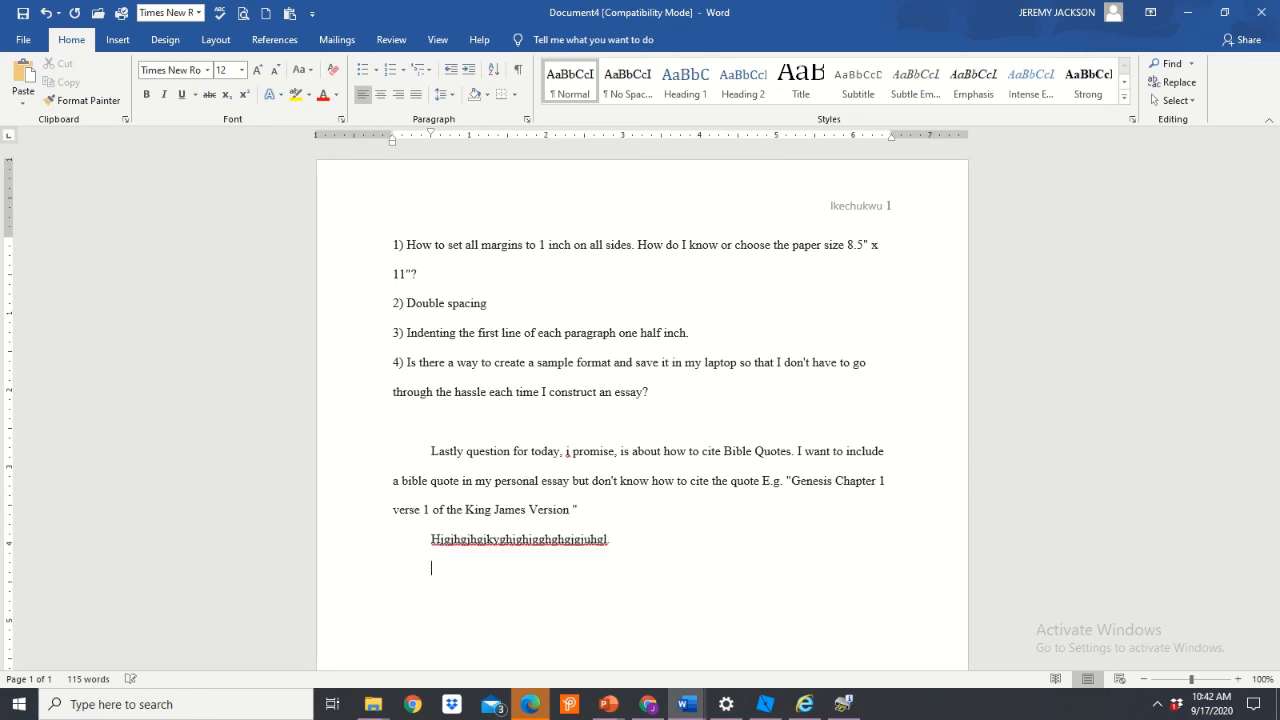
{"action": "type", "text": "kjgkjhgkhbnk"}
Step: Delete all the random filler text below the Bible quote paragraph
{"action": "key", "text": "BackSpace"}
{"action": "key", "text": "BackSpace"}
{"action": "key", "text": "BackSpace"}
{"action": "key", "text": "BackSpace"}
{"action": "key", "text": "BackSpace"}
{"action": "key", "text": "BackSpace"}
{"action": "key", "text": "BackSpace"}
{"action": "key", "text": "BackSpace"}
{"action": "key", "text": "BackSpace"}
{"action": "key", "text": "BackSpace"}
{"action": "key", "text": "BackSpace"}
{"action": "key", "text": "BackSpace"}
{"action": "key", "text": "BackSpace"}
{"action": "key", "text": "BackSpace"}
{"action": "key", "text": "BackSpace"}
{"action": "key", "text": "BackSpace"}
{"action": "key", "text": "BackSpace"}
{"action": "key", "text": "BackSpace"}
{"action": "key", "text": "BackSpace"}
{"action": "key", "text": "BackSpace"}
{"action": "key", "text": "BackSpace"}
{"action": "key", "text": "BackSpace"}
{"action": "key", "text": "BackSpace"}
{"action": "key", "text": "BackSpace"}
{"action": "key", "text": "BackSpace"}
{"action": "key", "text": "BackSpace"}
{"action": "key", "text": "BackSpace"}
{"action": "key", "text": "BackSpace"}
{"action": "key", "text": "BackSpace"}
{"action": "key", "text": "BackSpace"}
{"action": "key", "text": "BackSpace"}
{"action": "key", "text": "BackSpace"}
{"action": "key", "text": "BackSpace"}
{"action": "key", "text": "BackSpace"}
{"action": "key", "text": "BackSpace"}
{"action": "key", "text": "BackSpace"}
{"action": "key", "text": "BackSpace"}
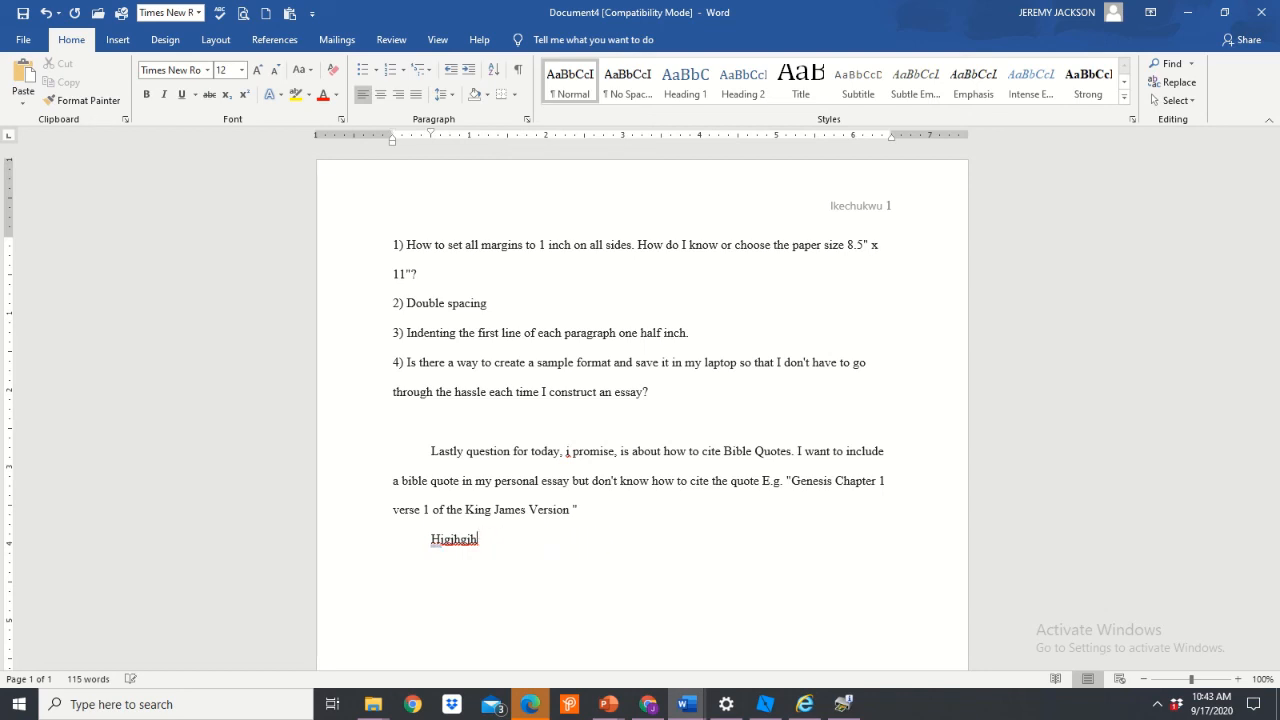
{"action": "key", "text": "BackSpace"}
{"action": "key", "text": "BackSpace"}
{"action": "key", "text": "BackSpace"}
{"action": "key", "text": "BackSpace"}
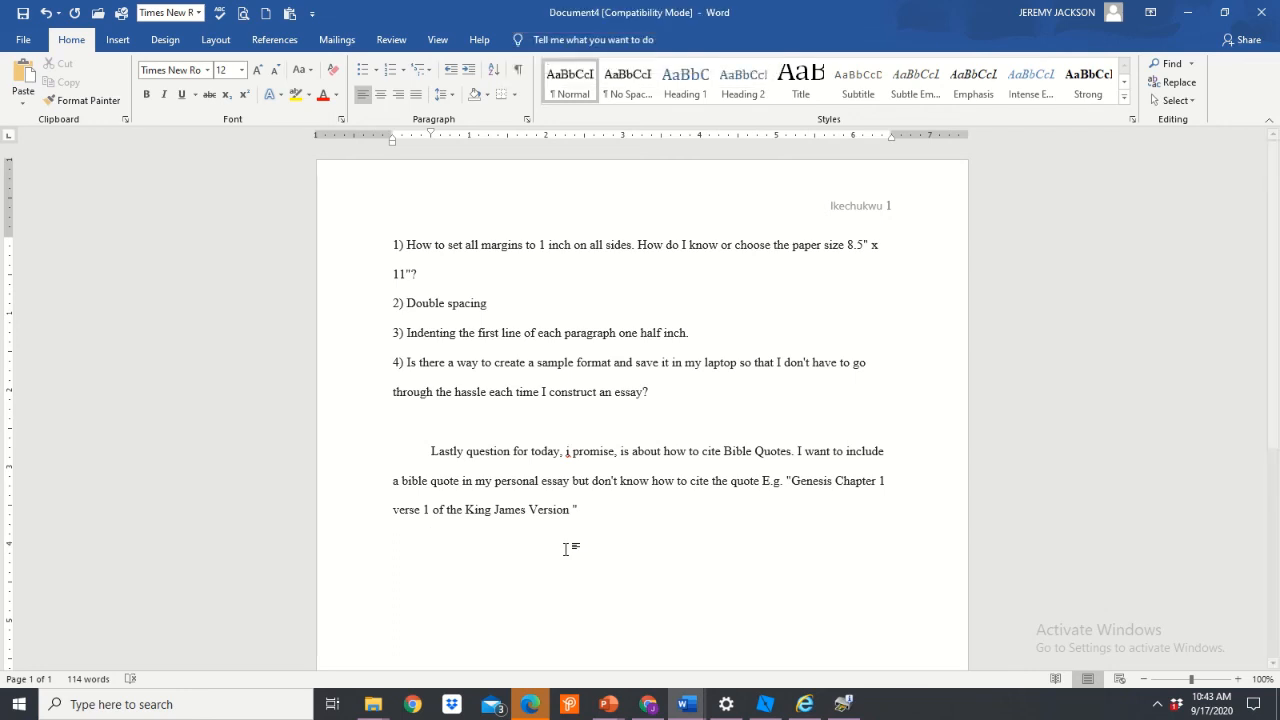
{"action": "mouse_move", "coordinate": [703, 8]}
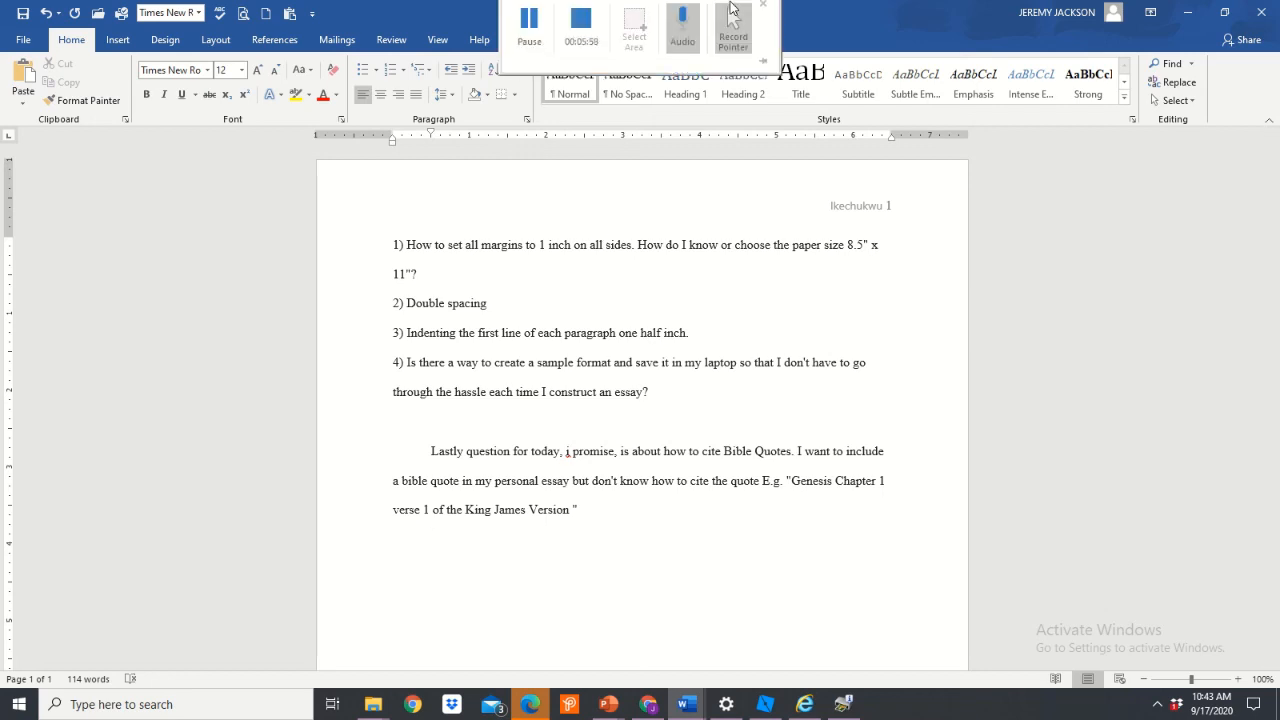